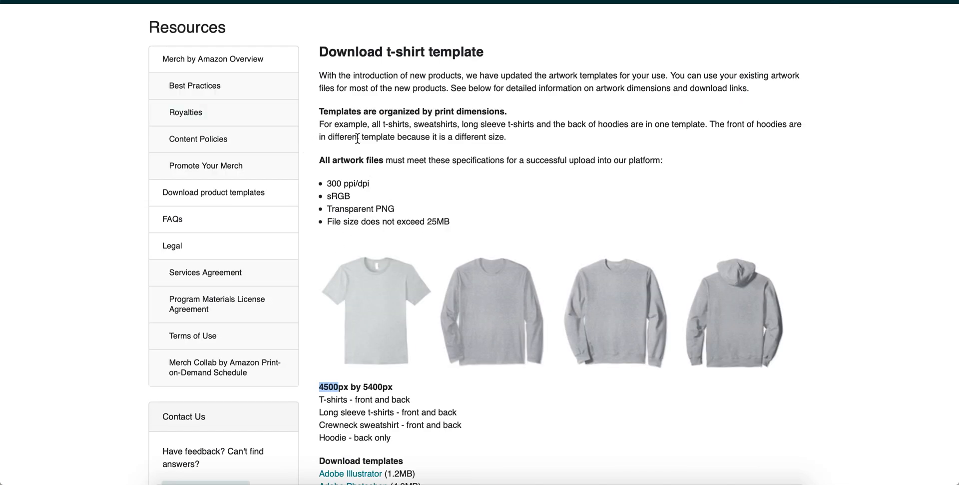
# Step: Check the required T-shirt artwork width and height on the Merch by Amazon template page
pyautogui.click(391, 374)
pyautogui.scroll(2, 220, 299)
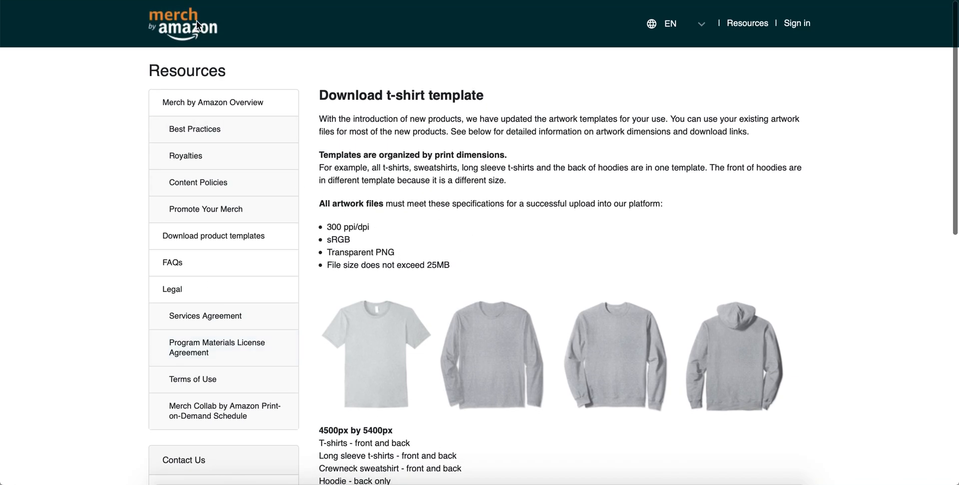
pyautogui.scroll(-3, 359, 251)
pyautogui.doubleClick(323, 348)
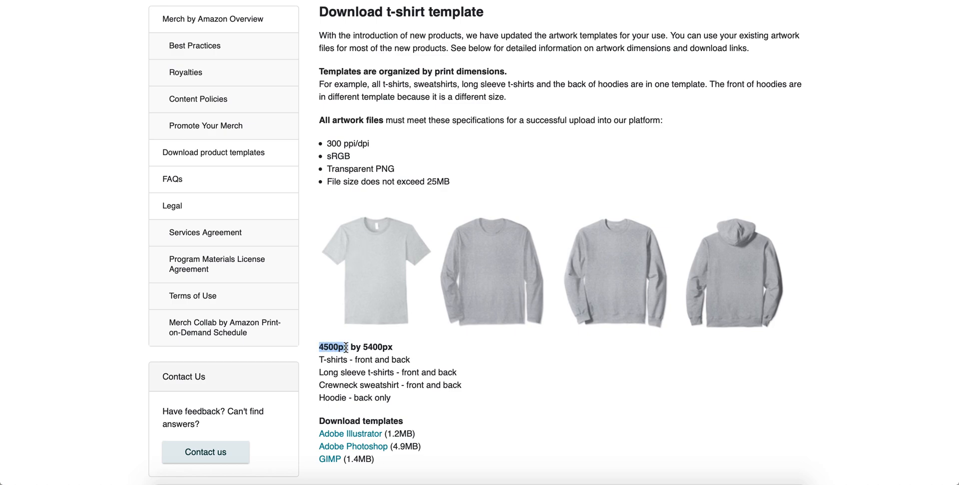
pyautogui.doubleClick(370, 346)
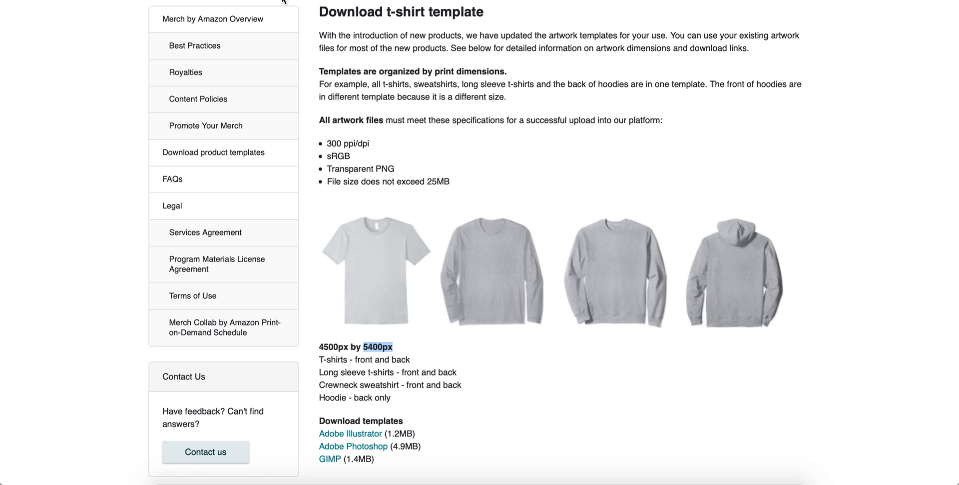
# Step: Switch to Canva and create a new design with custom dimensions of 4500 by 5400 px
pyautogui.click(288, 0)
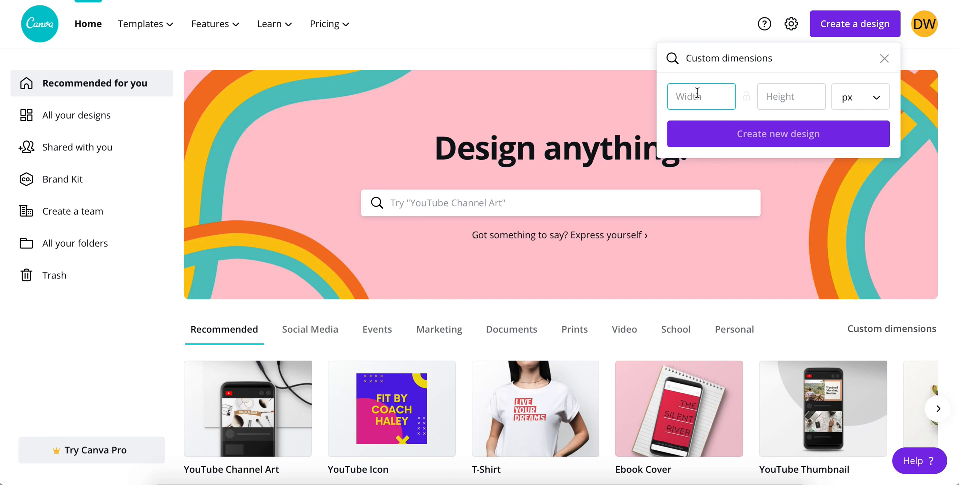
pyautogui.write('4500')
pyautogui.press('Tab')
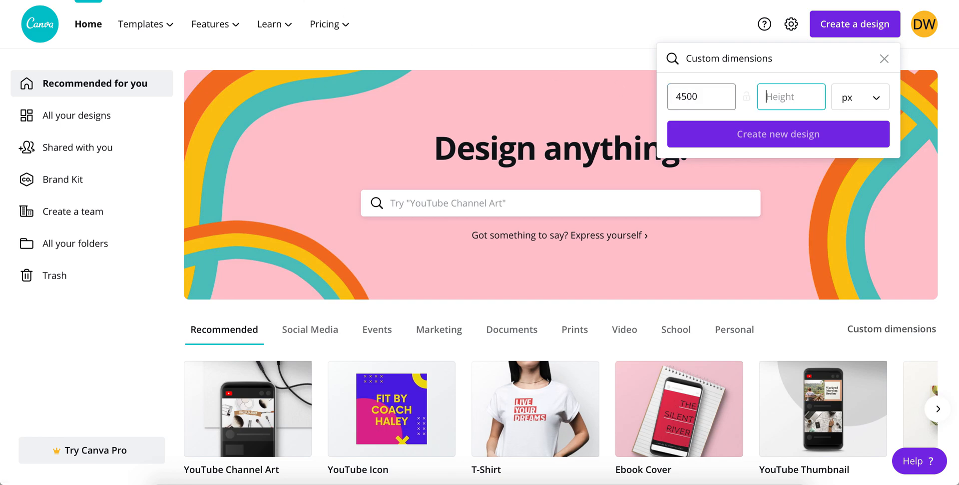
pyautogui.write('5400')
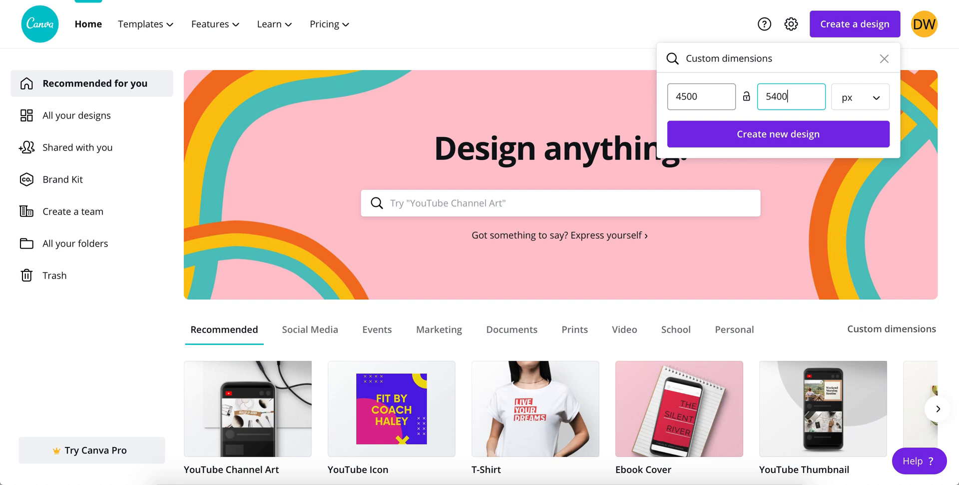
pyautogui.click(783, 141)
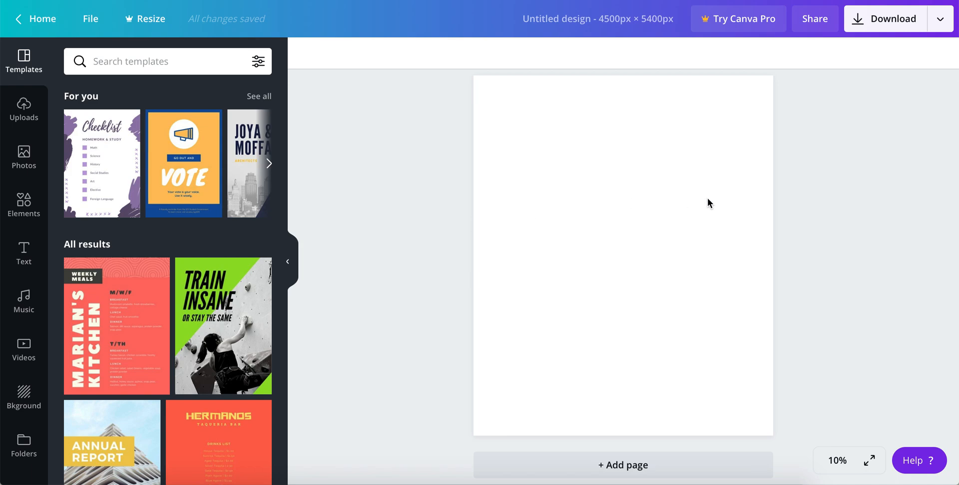
# Step: Rename the untitled design as "Legal Eagle T-shirt 4500px x 5400px"
pyautogui.click(634, 233)
pyautogui.click(586, 21)
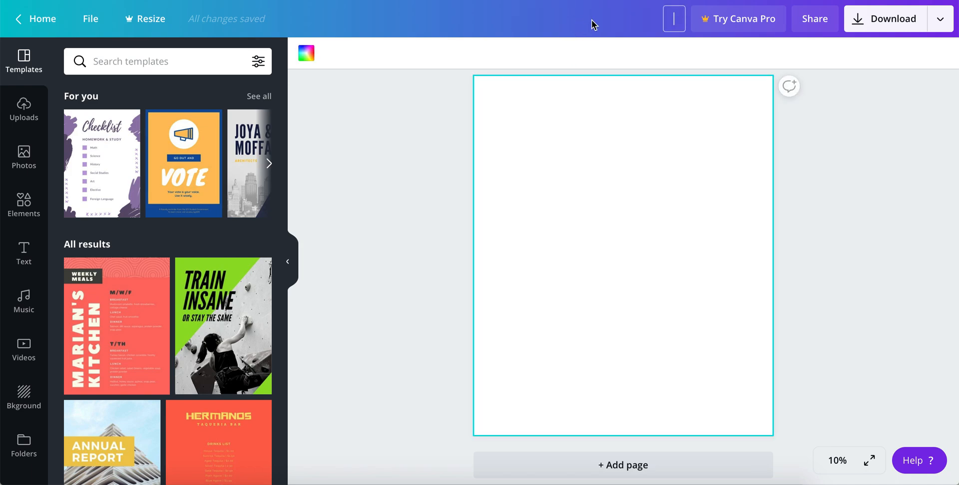
pyautogui.write('Legal Eg')
pyautogui.press('BackSpace')
pyautogui.write('agle T')
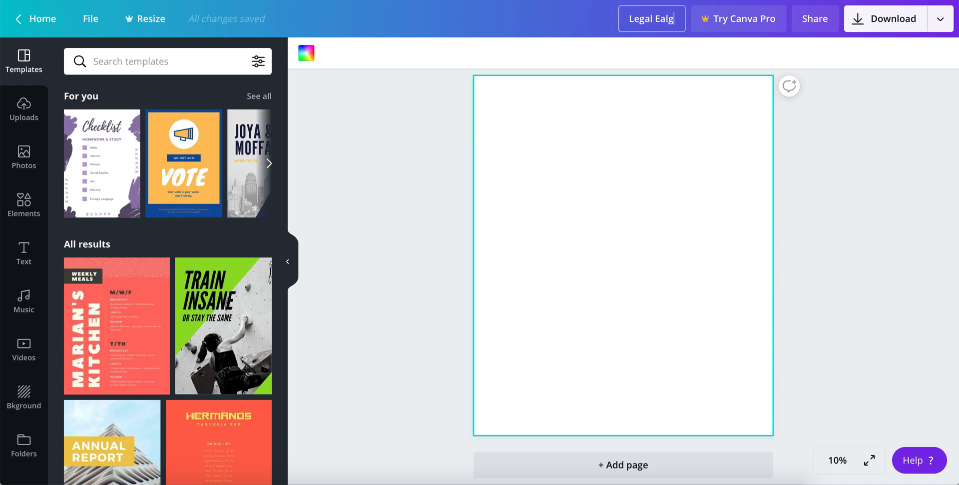
pyautogui.write('-shir')
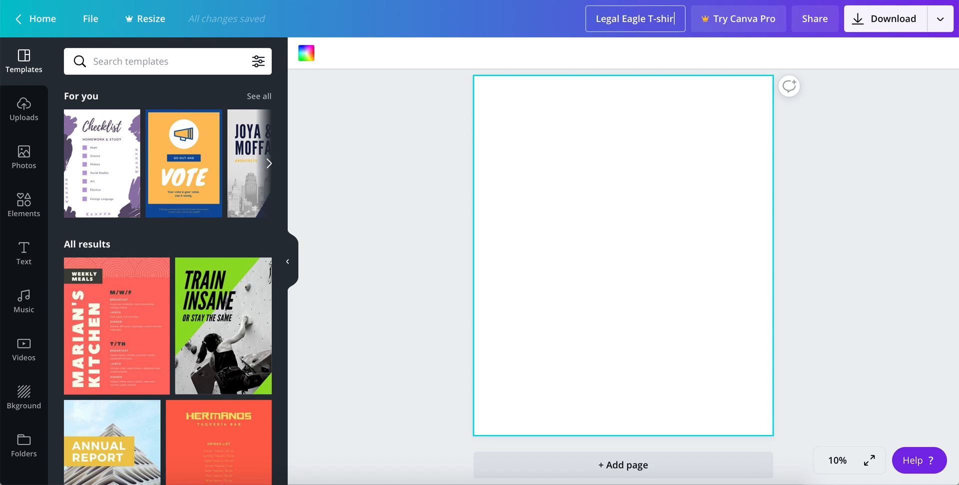
pyautogui.write('t 4')
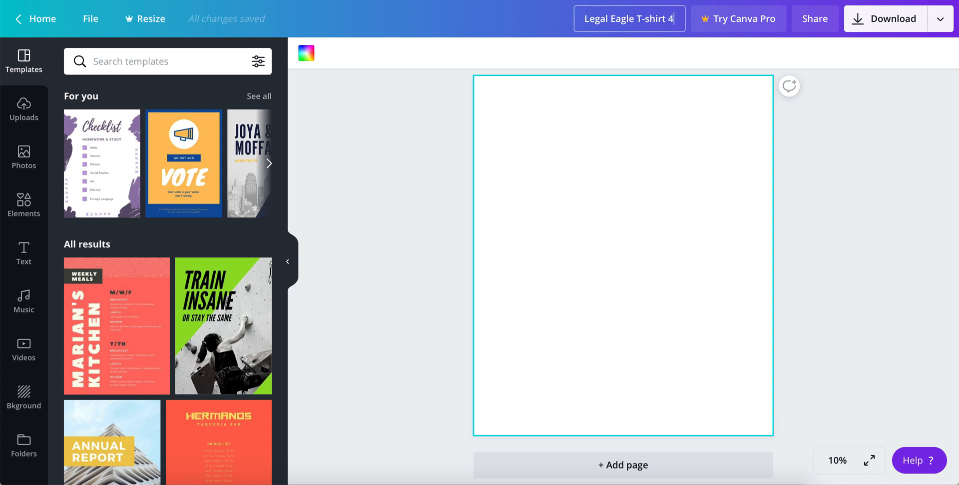
pyautogui.write('500px x 5400 p')
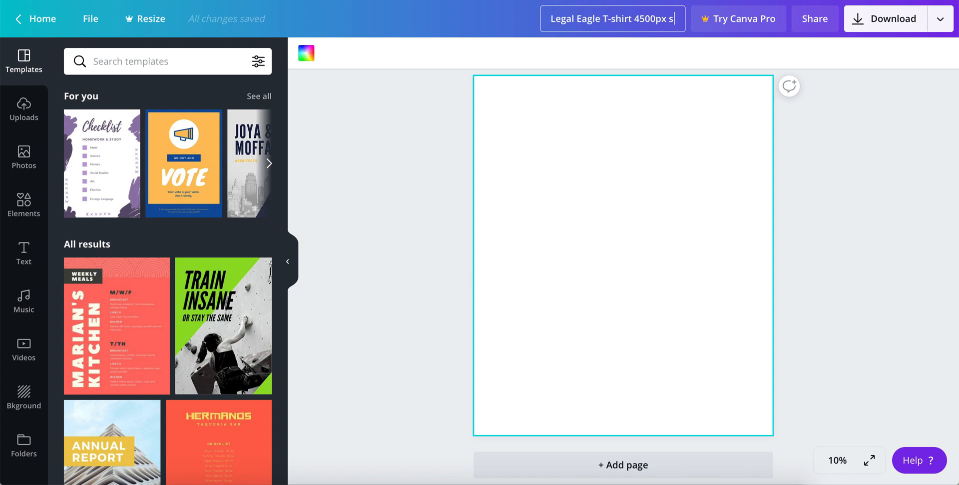
pyautogui.write('x')
pyautogui.press('Return')
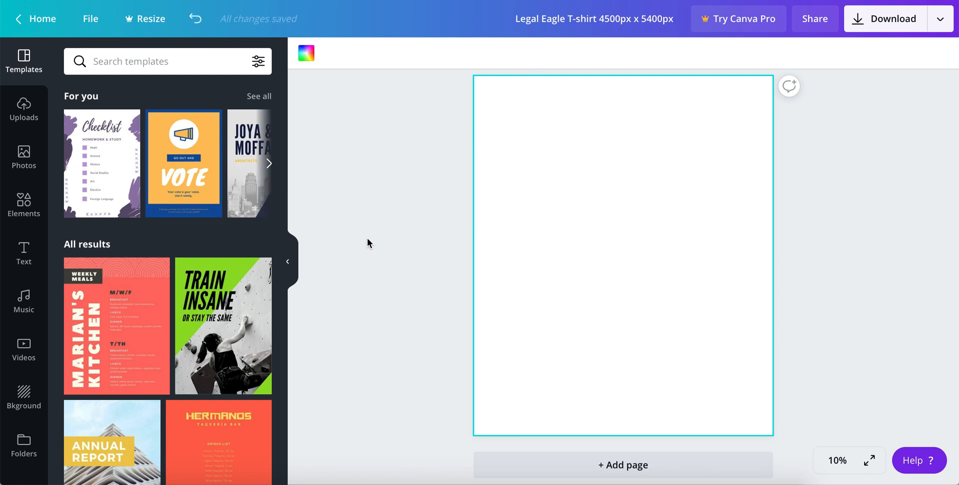
# Step: Switch to Google Images and examine the "legal eagle funny" results for T-shirt design ideas
pyautogui.click(659, 2)
pyautogui.click(210, 30)
pyautogui.moveTo(197, 30); pyautogui.dragTo(107, 27)
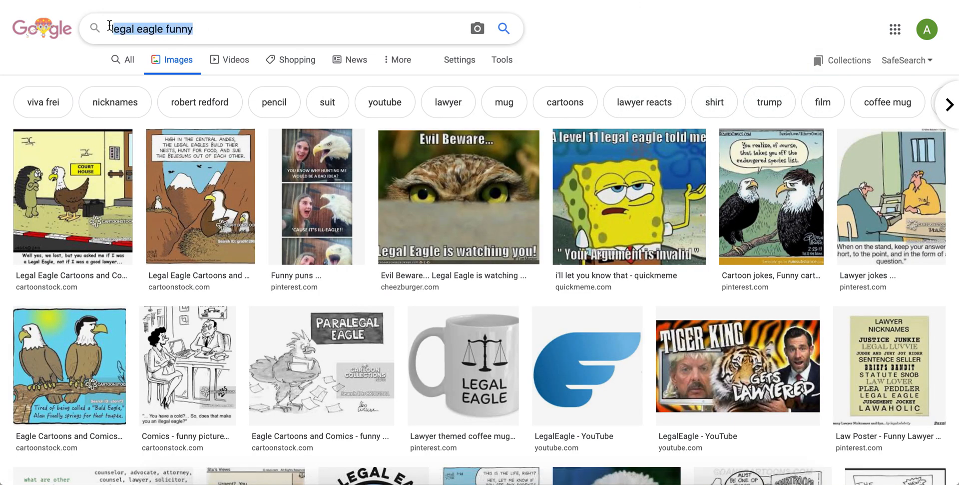
pyautogui.click(236, 32)
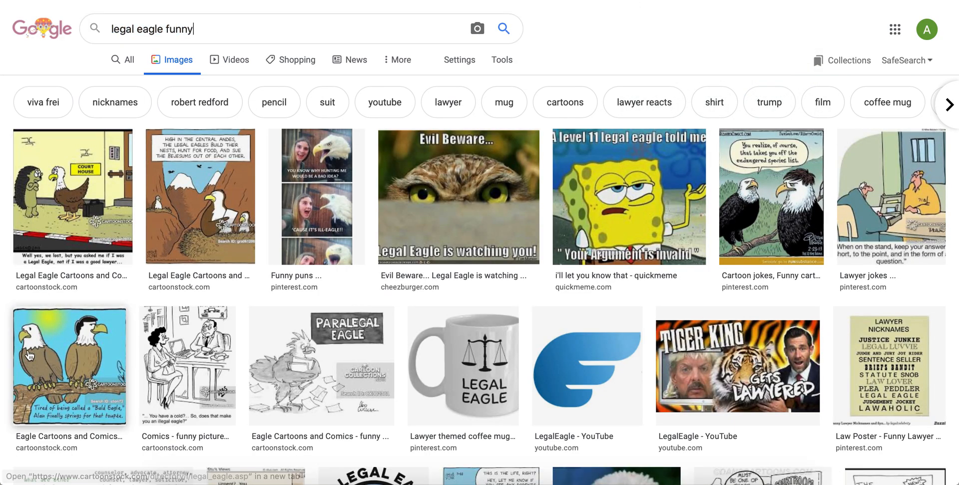
pyautogui.scroll(-3, 6, 385)
pyautogui.scroll(-4, 379, 294)
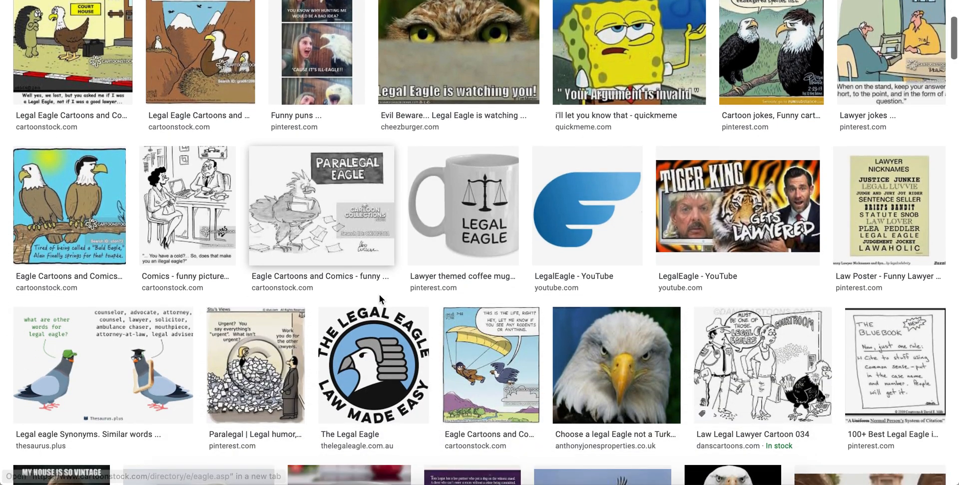
pyautogui.scroll(-6, 786, 347)
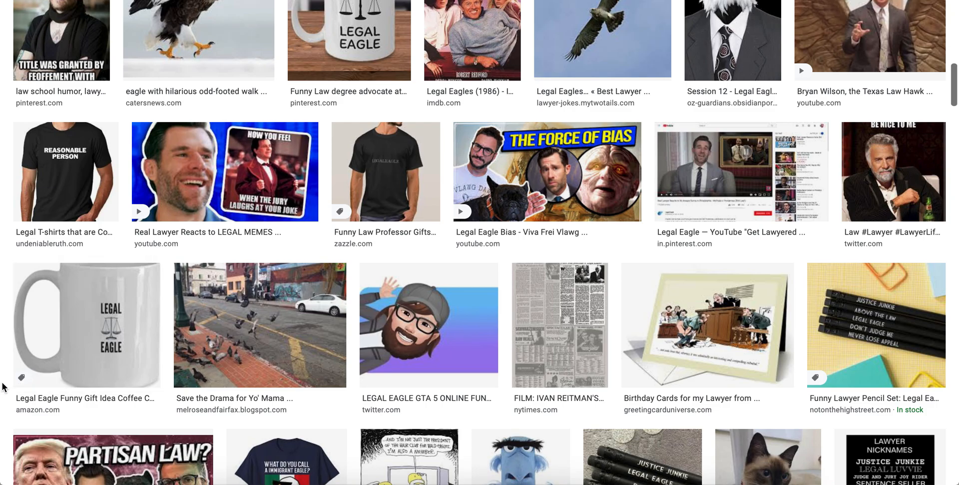
pyautogui.scroll(-6, 5, 387)
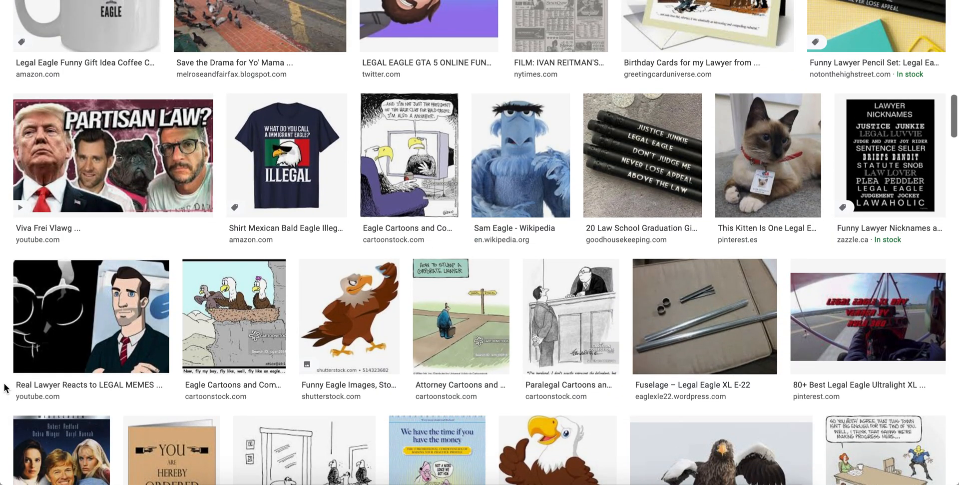
pyautogui.scroll(2, 5, 387)
pyautogui.scroll(-7, 5, 388)
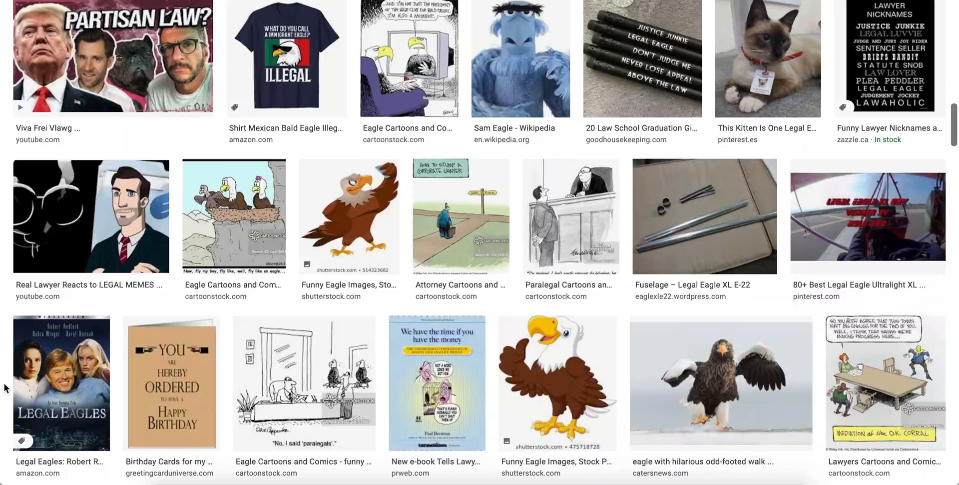
pyautogui.scroll(-4, 5, 387)
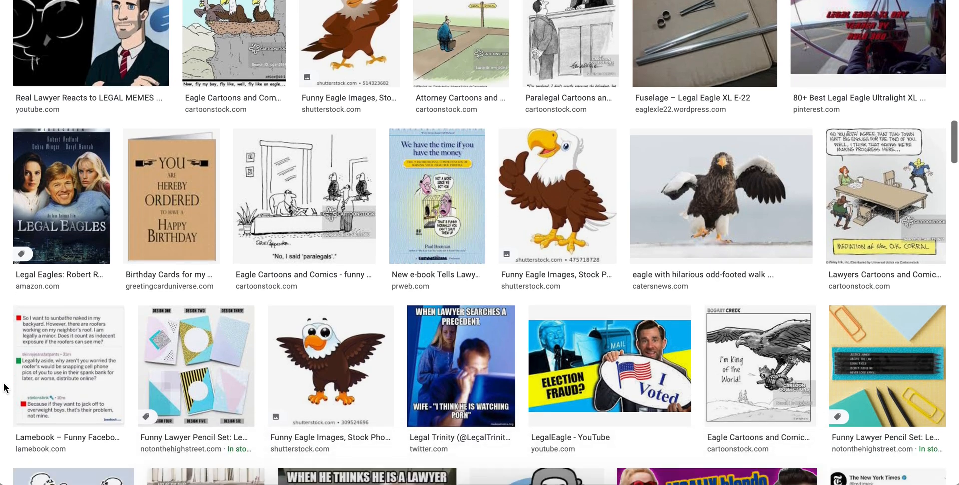
pyautogui.scroll(-5, 5, 387)
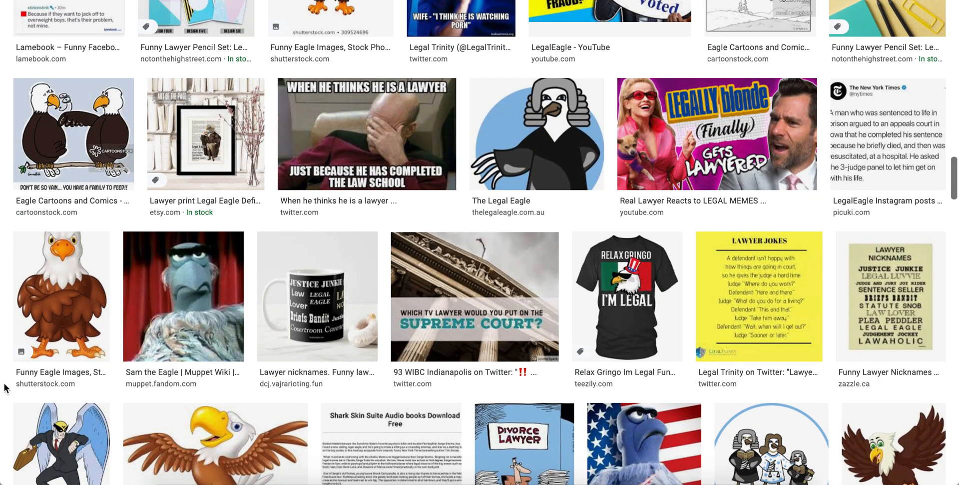
pyautogui.scroll(-3, 6, 391)
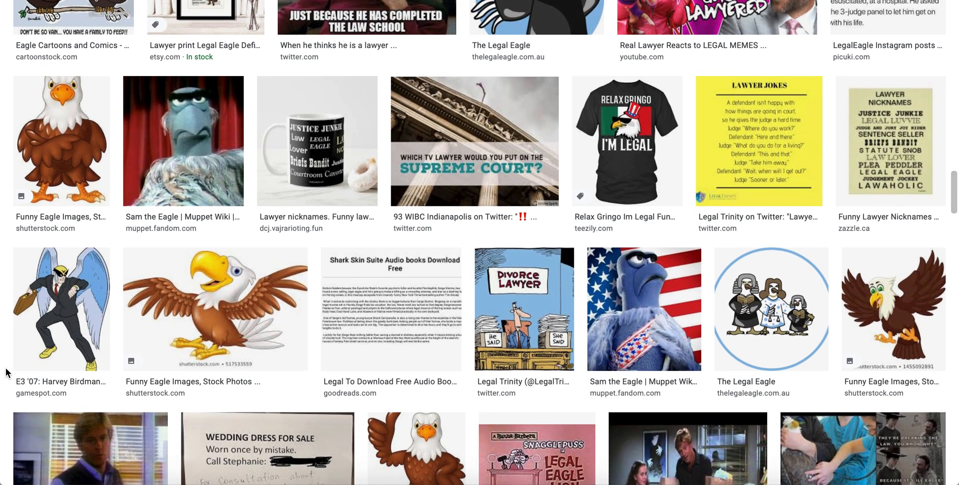
pyautogui.scroll(5, 6, 372)
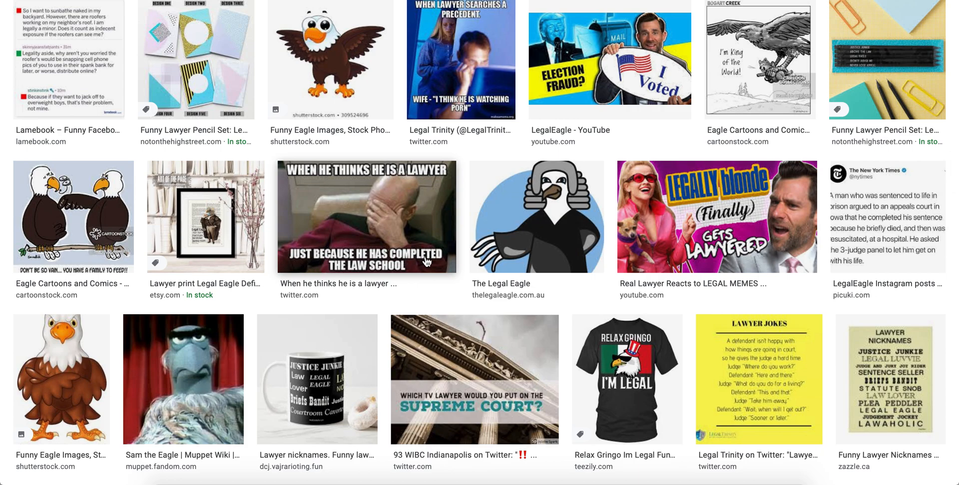
# Step: Return to the Canva design and add the "Goal Getter" font combination to the blank page
pyautogui.click(565, 1)
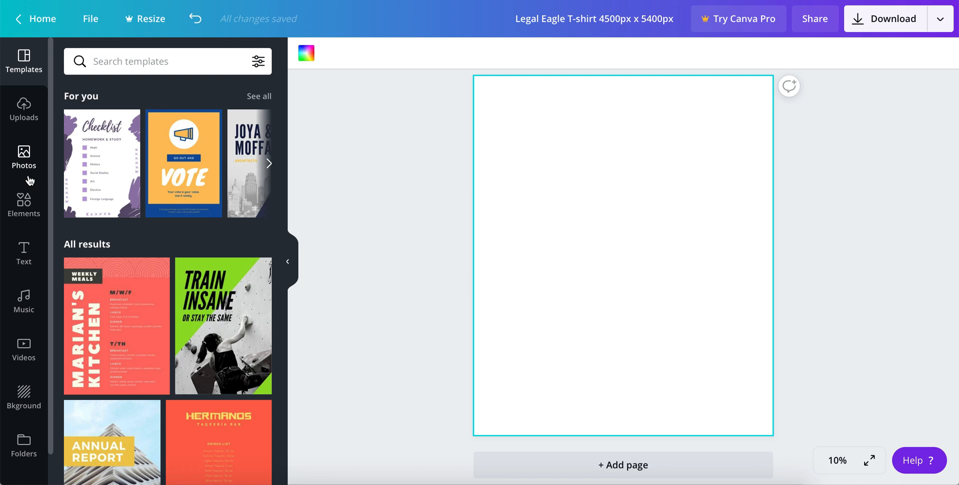
pyautogui.click(25, 258)
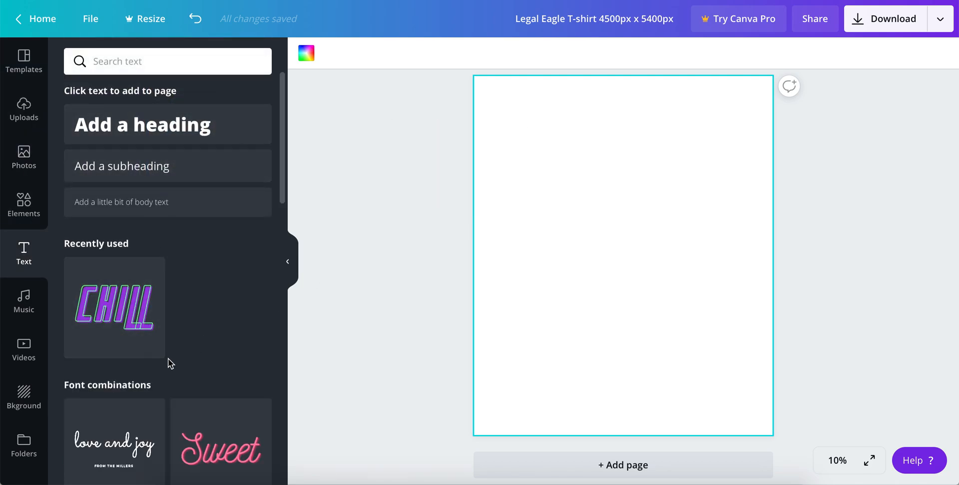
pyautogui.scroll(-5, 167, 359)
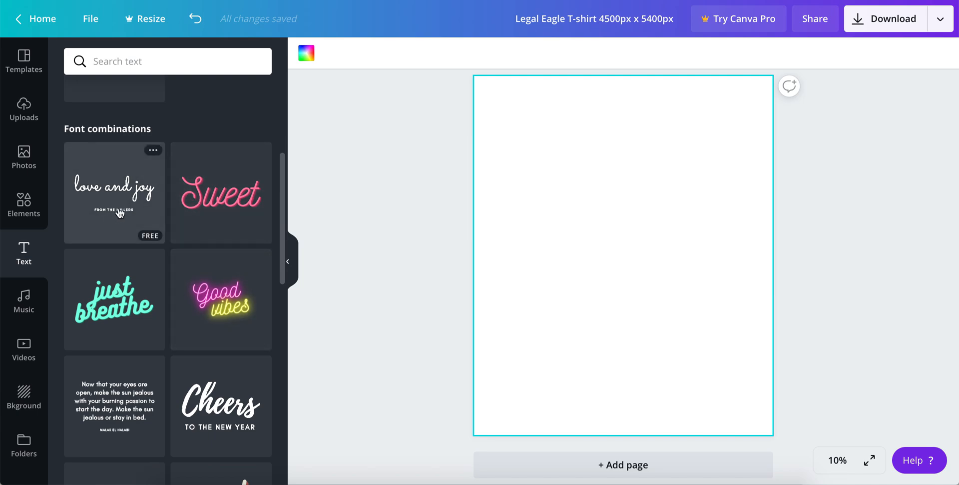
pyautogui.scroll(-3, 145, 350)
pyautogui.scroll(8, 175, 357)
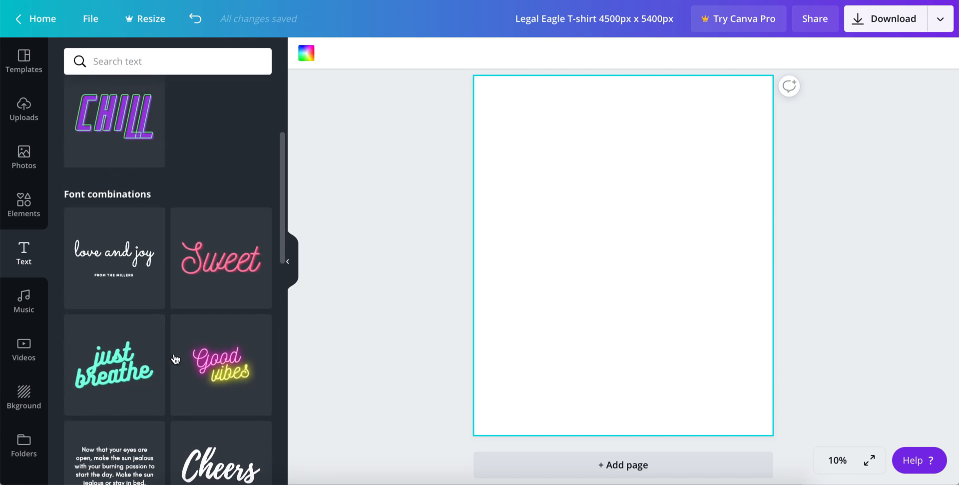
pyautogui.scroll(-6, 175, 358)
pyautogui.scroll(-6, 174, 353)
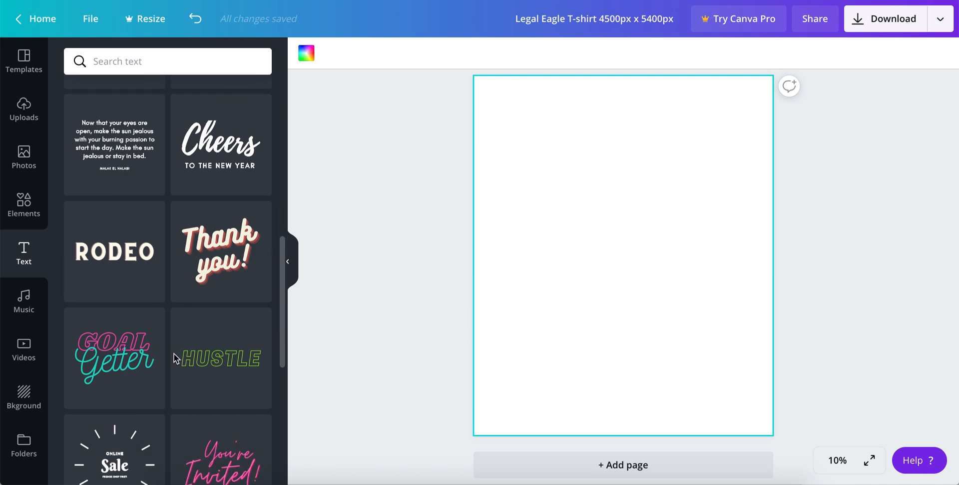
pyautogui.click(148, 286)
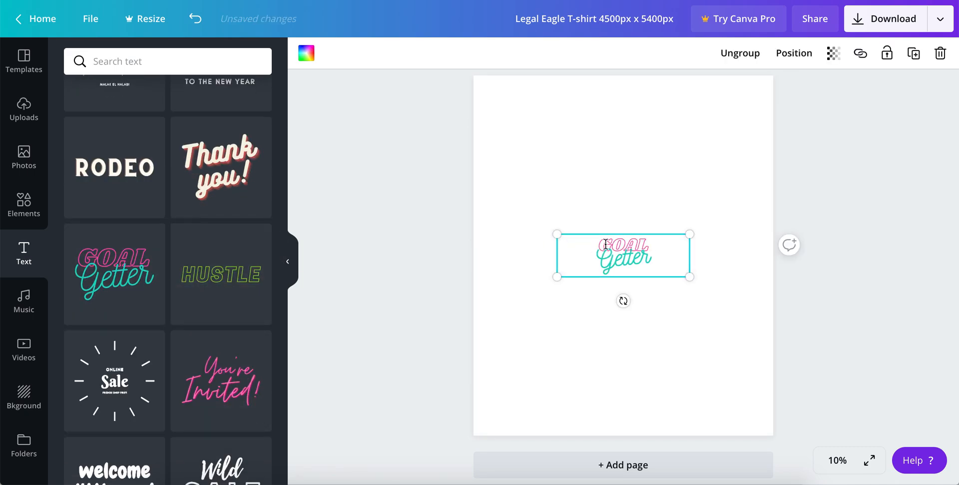
# Step: Move the "Goal Getter" text group up into the upper half of the page
pyautogui.click(607, 245)
pyautogui.click(606, 237)
pyautogui.click(597, 286)
pyautogui.moveTo(613, 275); pyautogui.dragTo(609, 217)
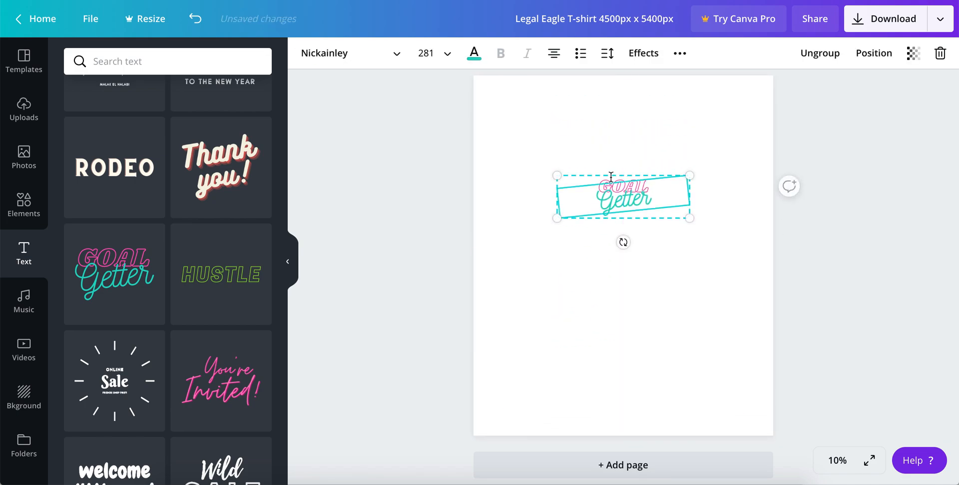
# Step: Replace "Getter" with "EAGLE" and "GOAL" with "LEGAL" in the text group
pyautogui.doubleClick(603, 200)
pyautogui.write('EAGLE')
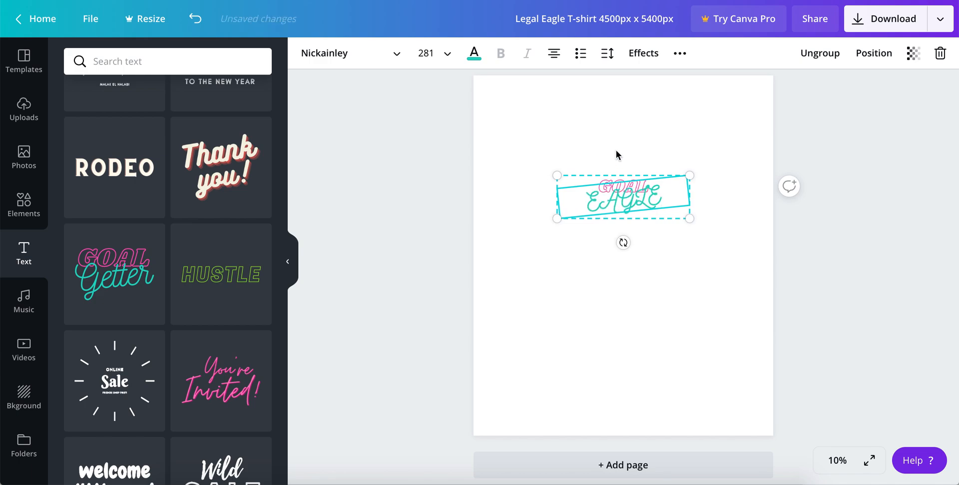
pyautogui.click(609, 181)
pyautogui.doubleClick(609, 181)
pyautogui.write('LEGAL')
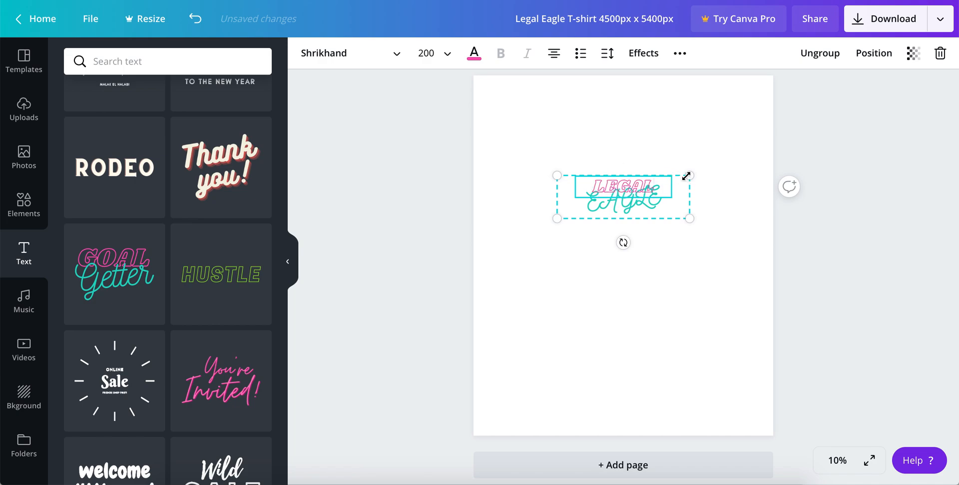
# Step: Enlarge the LEGAL EAGLE text group until its frame spans the full page width, keeping it in the upper half
pyautogui.moveTo(687, 175); pyautogui.dragTo(775, 110)
pyautogui.moveTo(559, 218); pyautogui.dragTo(487, 284)
pyautogui.moveTo(785, 242)
pyautogui.mouseDown()
pyautogui.moveTo(751, 223)
pyautogui.moveTo(772, 237)
pyautogui.mouseUp()
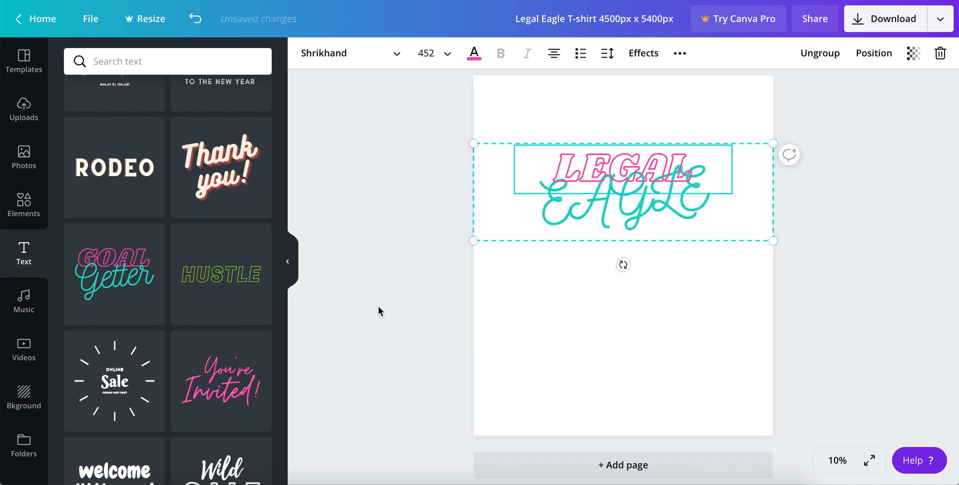
pyautogui.click(378, 311)
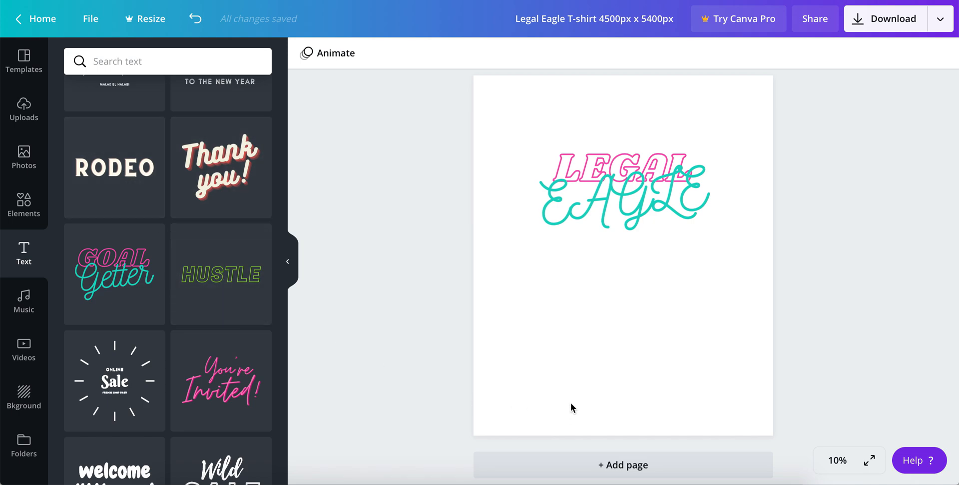
# Step: Add the "HUSTLE" font style to the page and enlarge it to about 4,476 by 1,302 px below LEGAL EAGLE
pyautogui.click(221, 251)
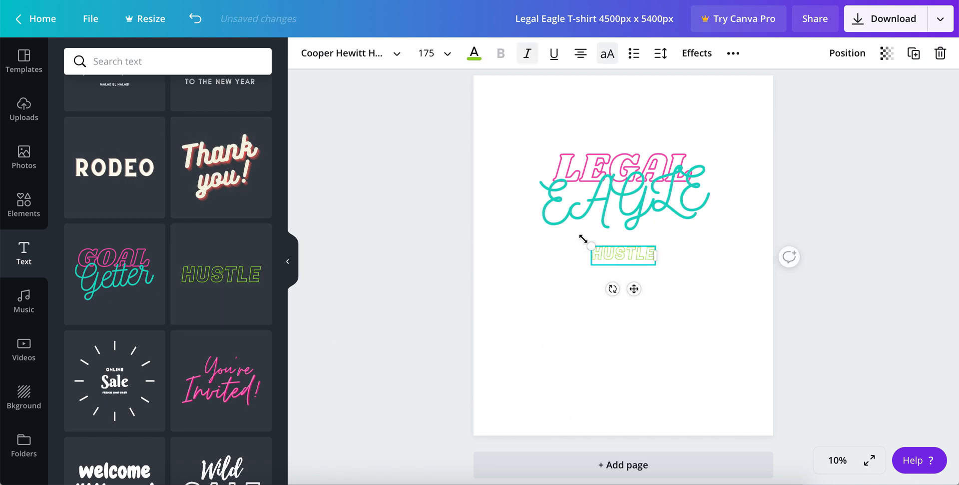
pyautogui.moveTo(591, 245); pyautogui.dragTo(496, 218)
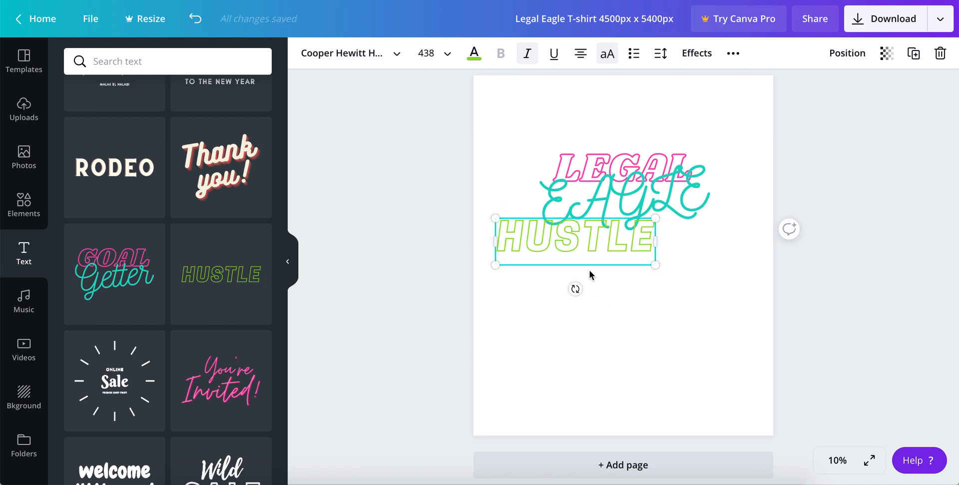
pyautogui.moveTo(612, 269); pyautogui.dragTo(589, 332)
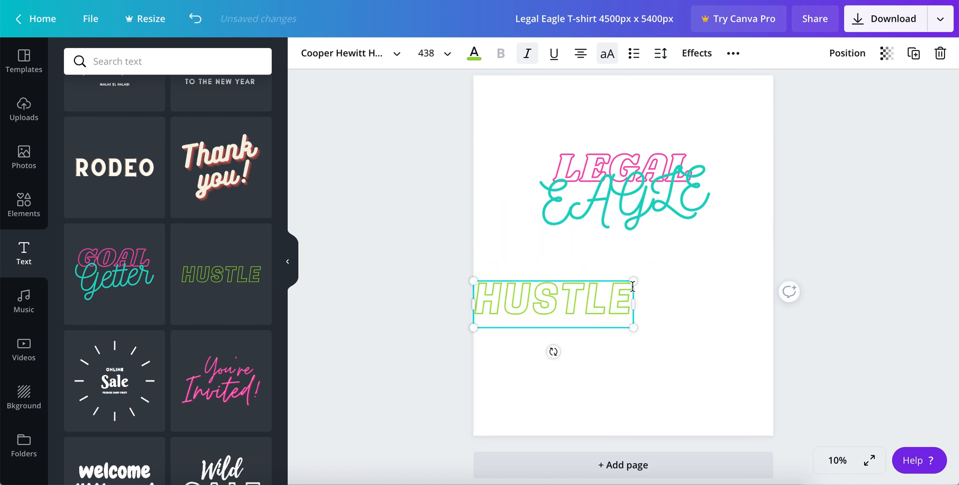
pyautogui.moveTo(632, 280); pyautogui.dragTo(769, 251)
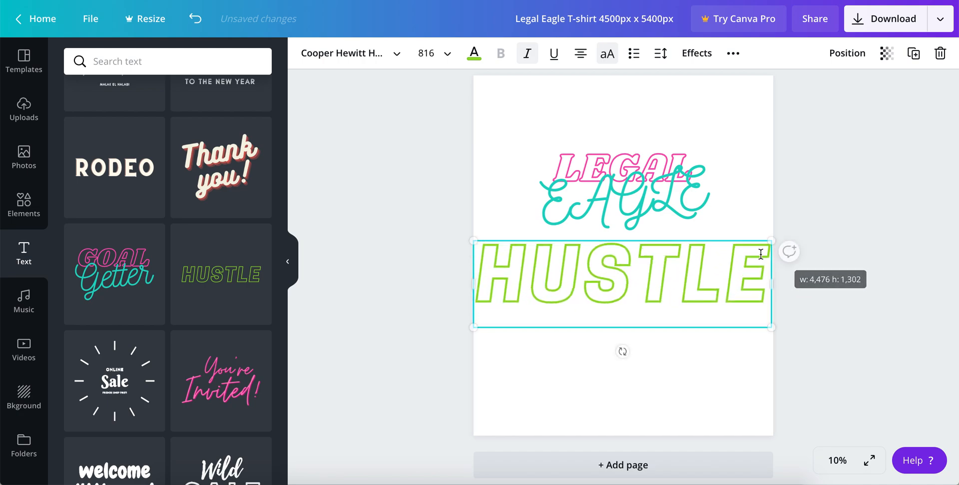
# Step: Left-align the HUSTLE text, anchoring its text box in the middle with a line height of 0.5
pyautogui.doubleClick(613, 291)
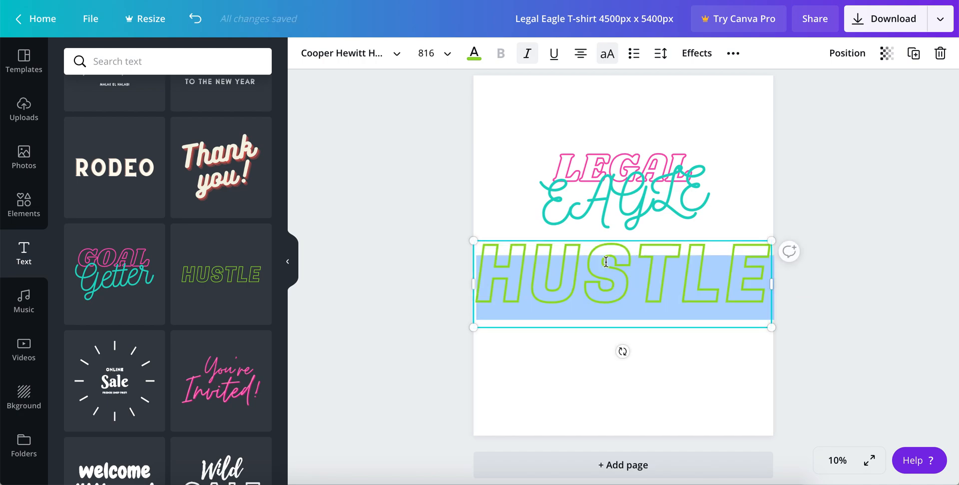
pyautogui.click(580, 53)
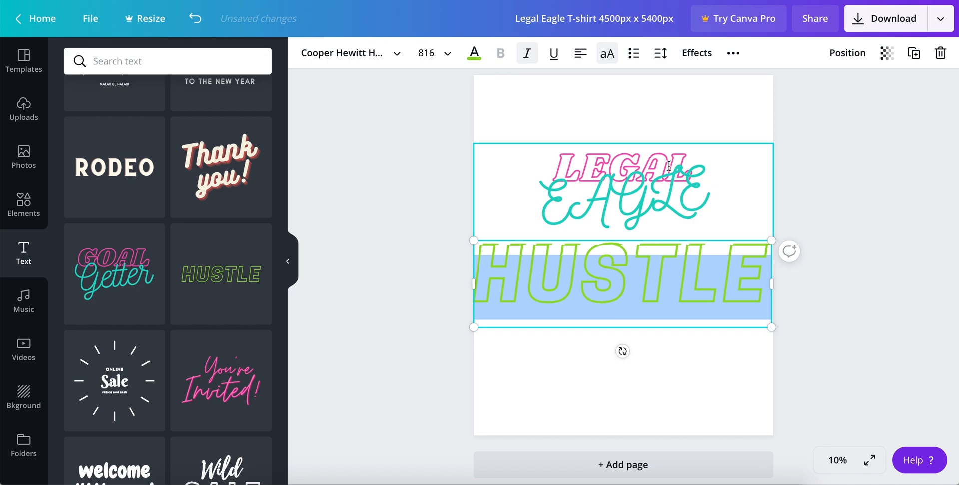
pyautogui.click(665, 59)
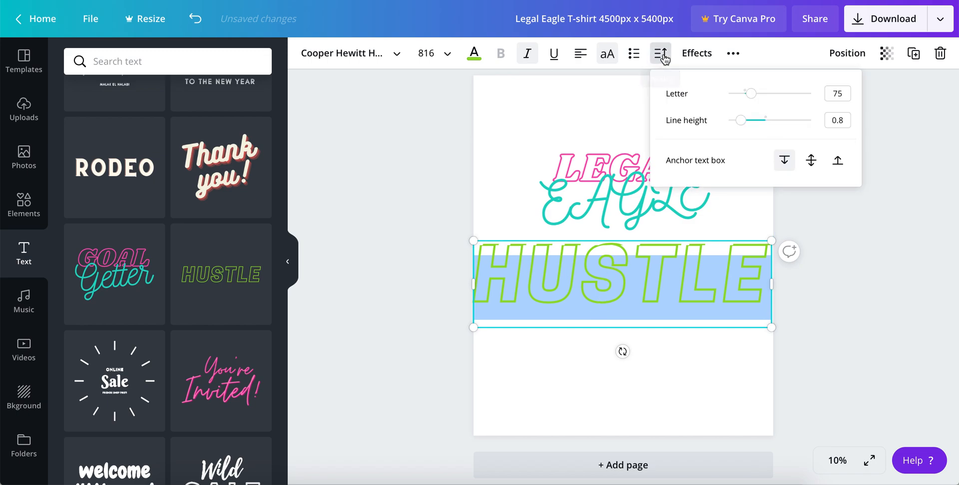
pyautogui.click(838, 119)
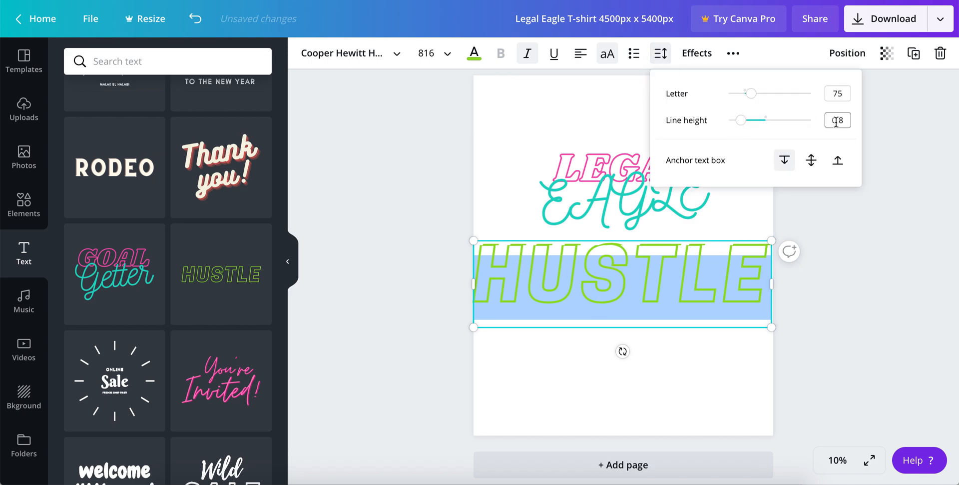
pyautogui.click(810, 160)
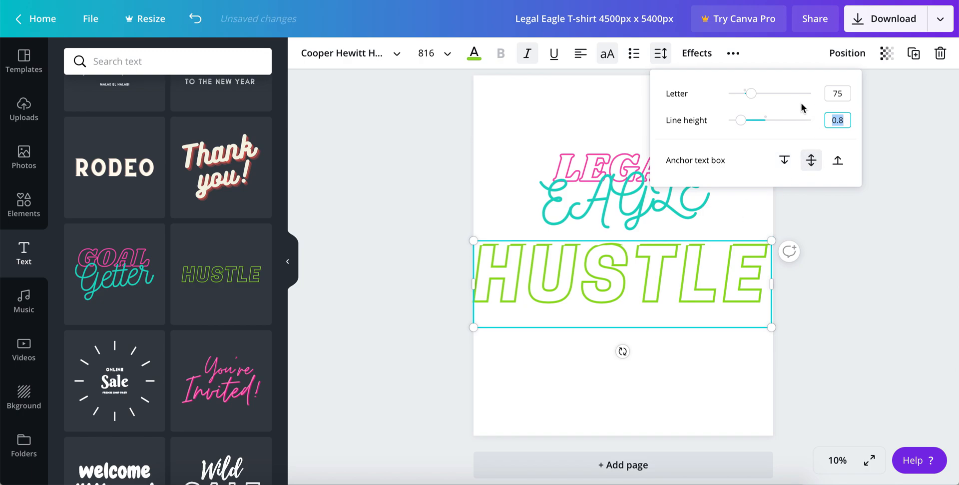
pyautogui.write('0')
pyautogui.press('Return')
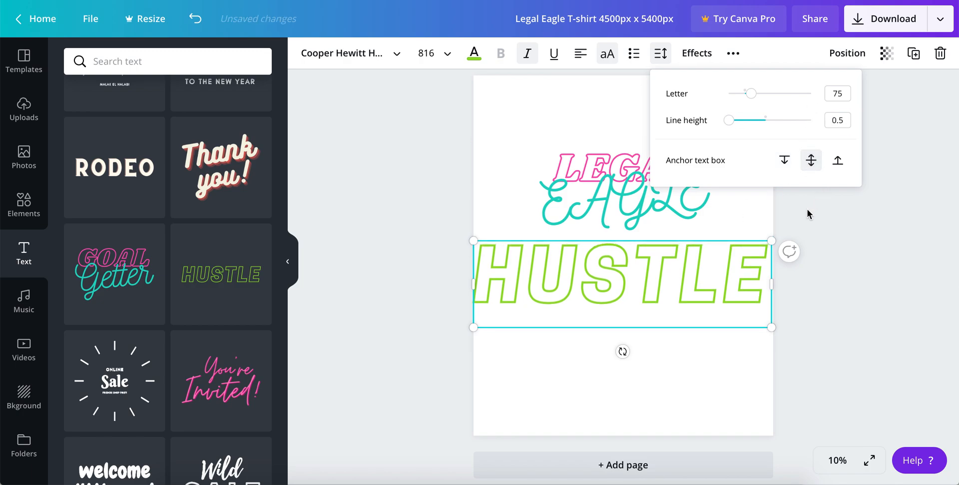
pyautogui.doubleClick(592, 258)
pyautogui.doubleClick(618, 254)
pyautogui.press('BackSpace')
pyautogui.hotkey('ctrl', 'z')
pyautogui.click(826, 291)
# Step: Replace "HUSTLE" with "COS I FINISHED LAW SCHOOL"
pyautogui.click(597, 283)
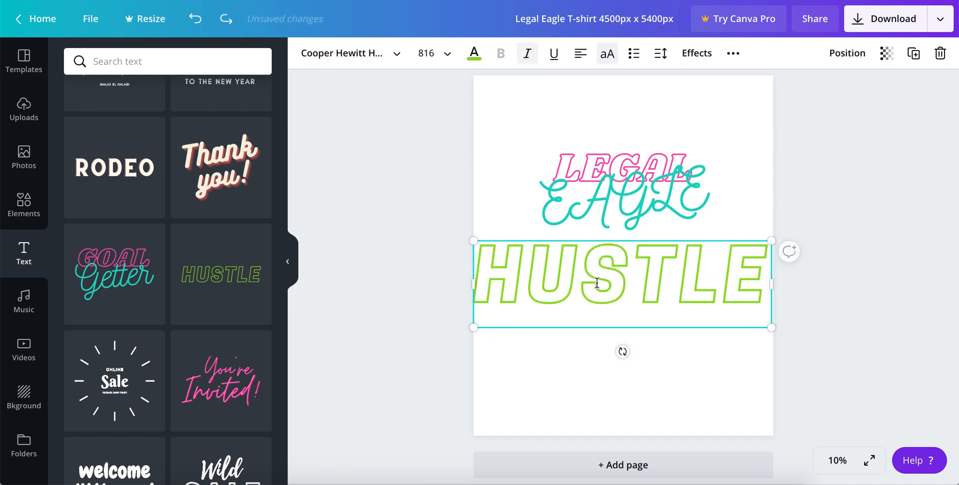
pyautogui.click(597, 282)
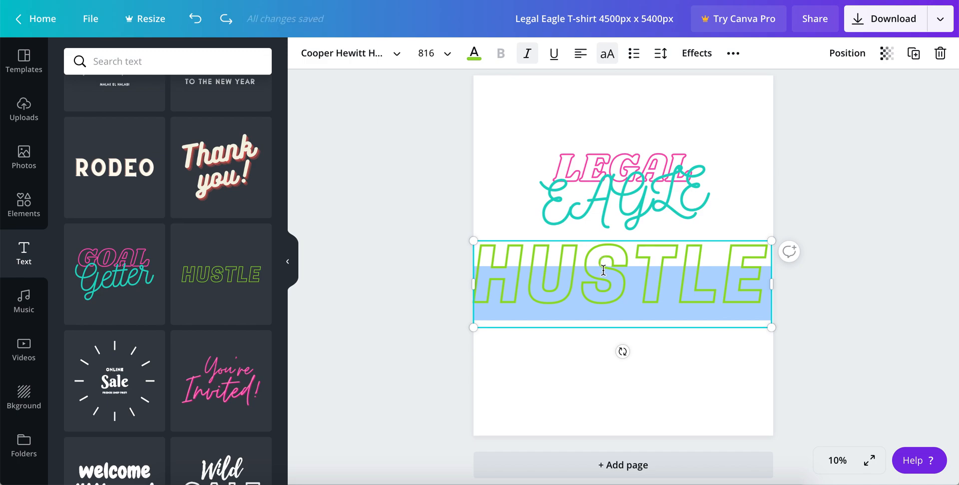
pyautogui.press('BackSpace')
pyautogui.write('COST')
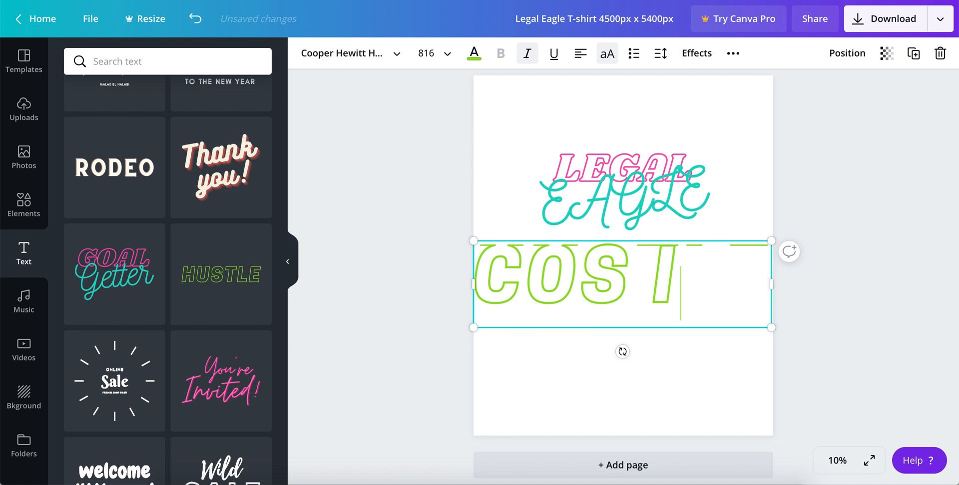
pyautogui.write(' FINISHED')
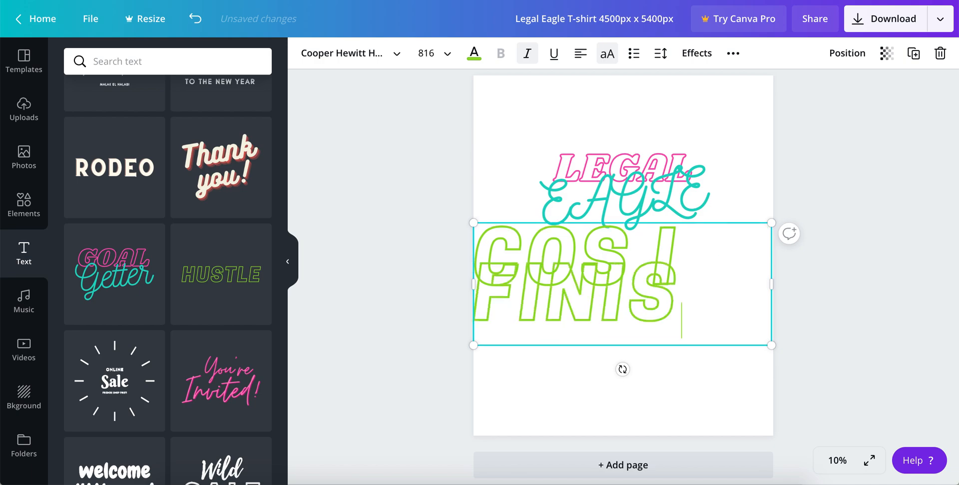
pyautogui.press('BackSpace')
pyautogui.write('HED LAW SCHOOL')
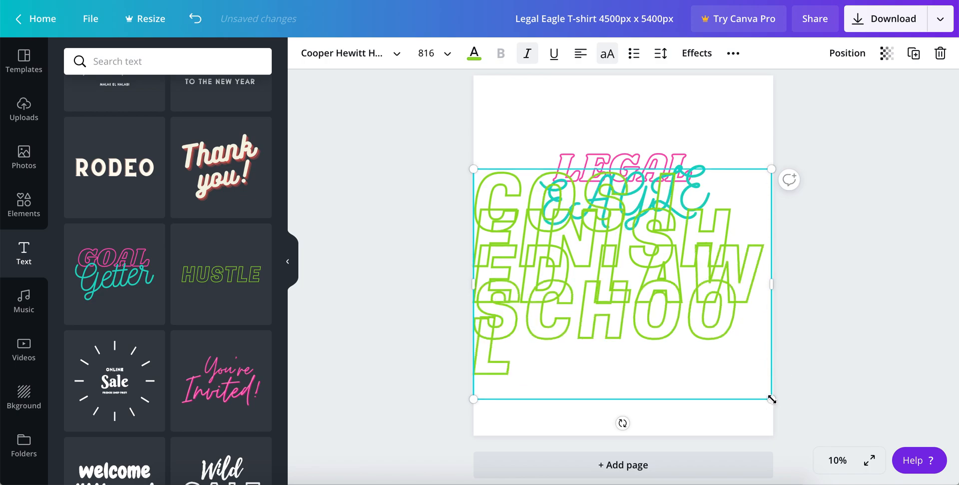
# Step: Reduce the font size of the whole COS I FINISHED LAW SCHOOL text to 96
pyautogui.hotkey('ctrl', 'a')
pyautogui.click(444, 58)
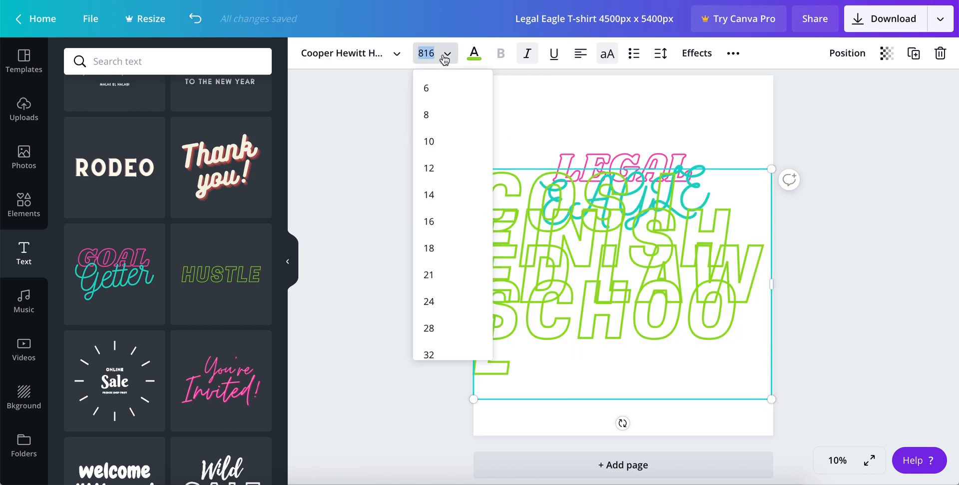
pyautogui.scroll(-5, 460, 313)
pyautogui.click(430, 261)
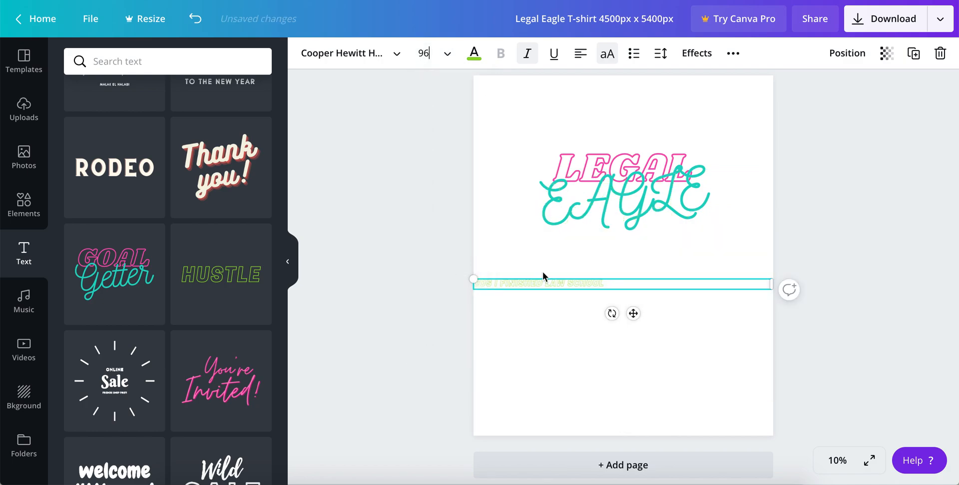
# Step: Center-align the COS I FINISHED LAW SCHOOL text and fit its frame to the full page width
pyautogui.moveTo(773, 284); pyautogui.dragTo(845, 271)
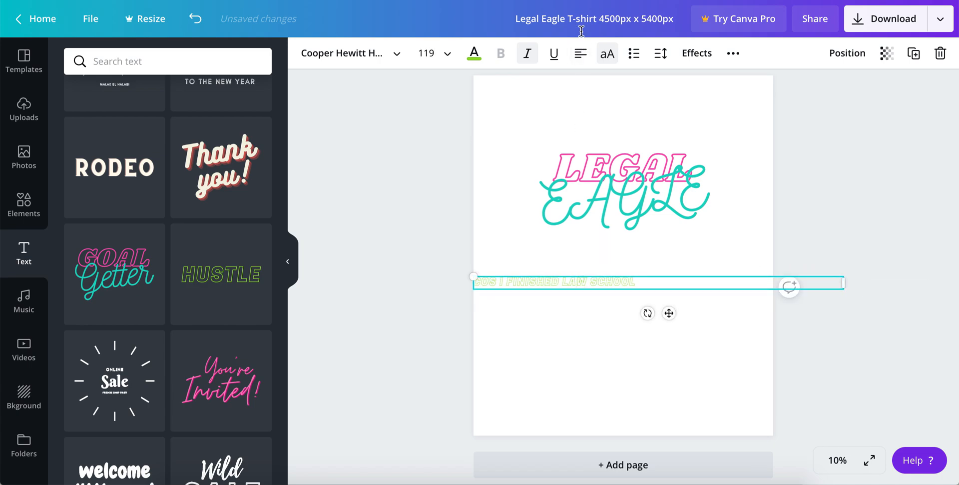
pyautogui.click(580, 53)
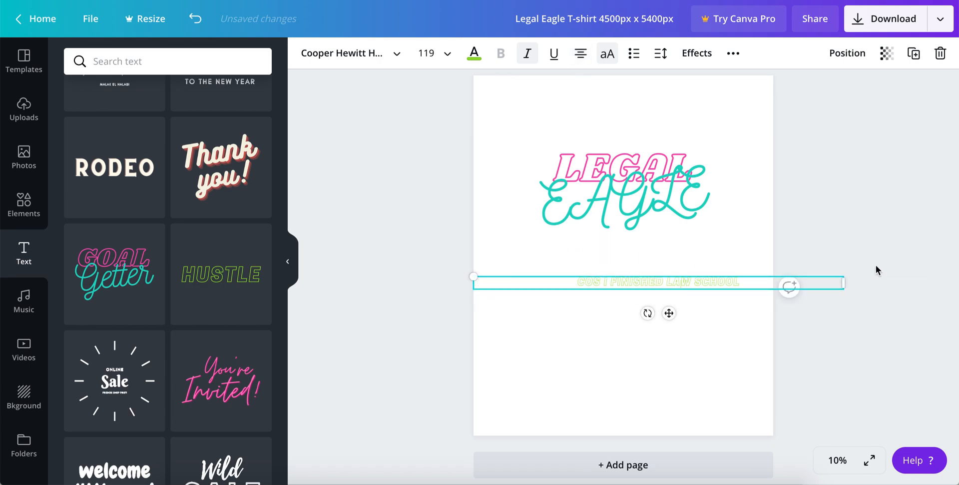
pyautogui.moveTo(846, 281); pyautogui.dragTo(774, 299)
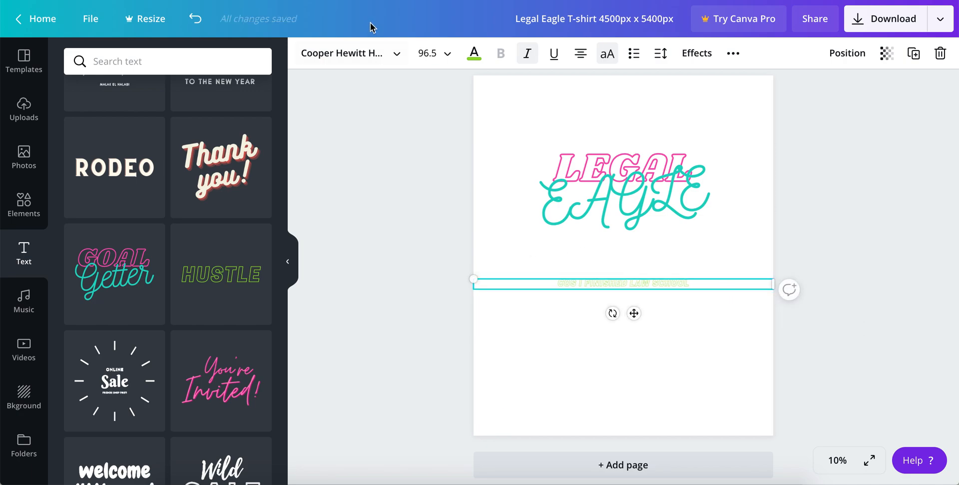
# Step: Set the COS I FINISHED LAW SCHOOL text to font size 250 and line height 0.93
pyautogui.click(432, 53)
pyautogui.write('250')
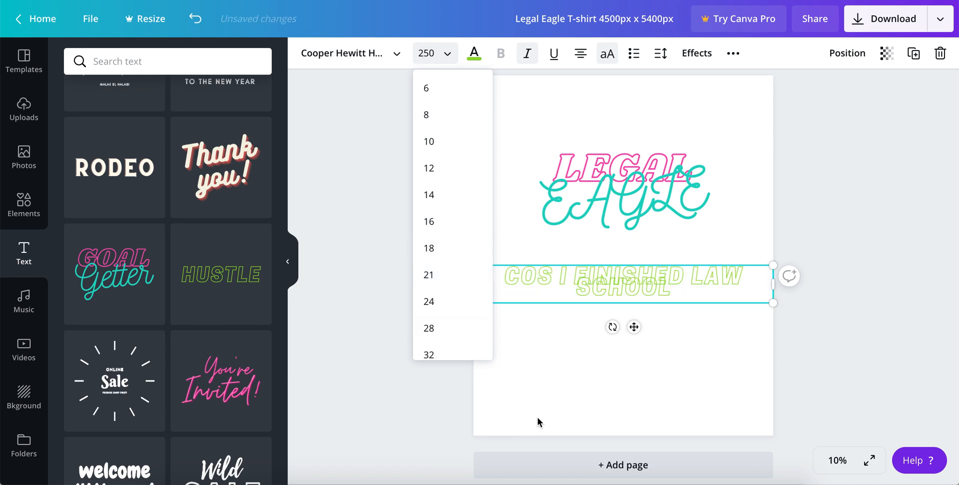
pyautogui.click(655, 58)
pyautogui.moveTo(730, 120)
pyautogui.mouseDown()
pyautogui.moveTo(760, 123)
pyautogui.moveTo(748, 125)
pyautogui.mouseUp()
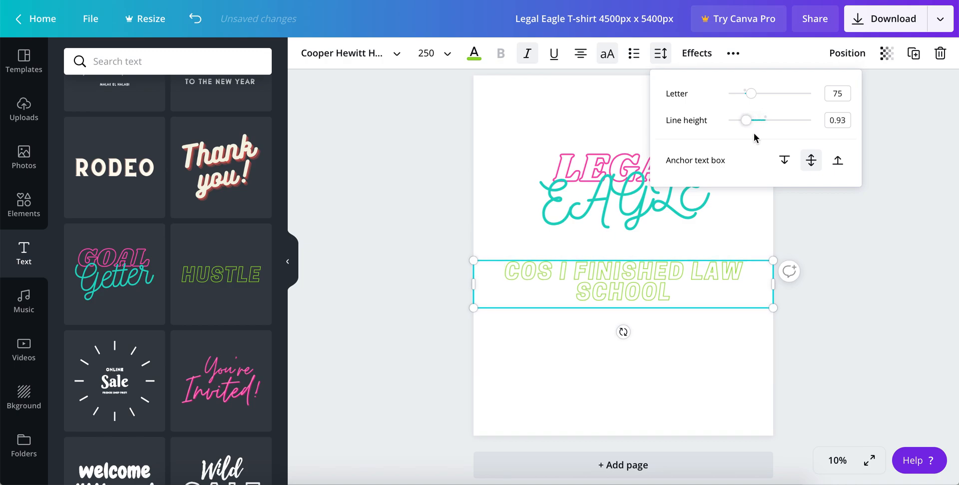
pyautogui.click(658, 232)
# Step: Change the page background color to black (#000000)
pyautogui.click(546, 108)
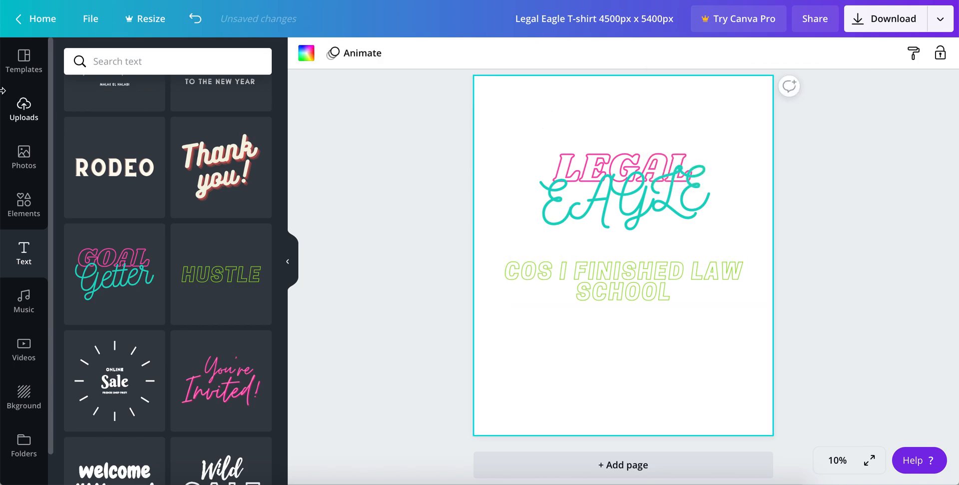
pyautogui.click(316, 59)
pyautogui.click(77, 247)
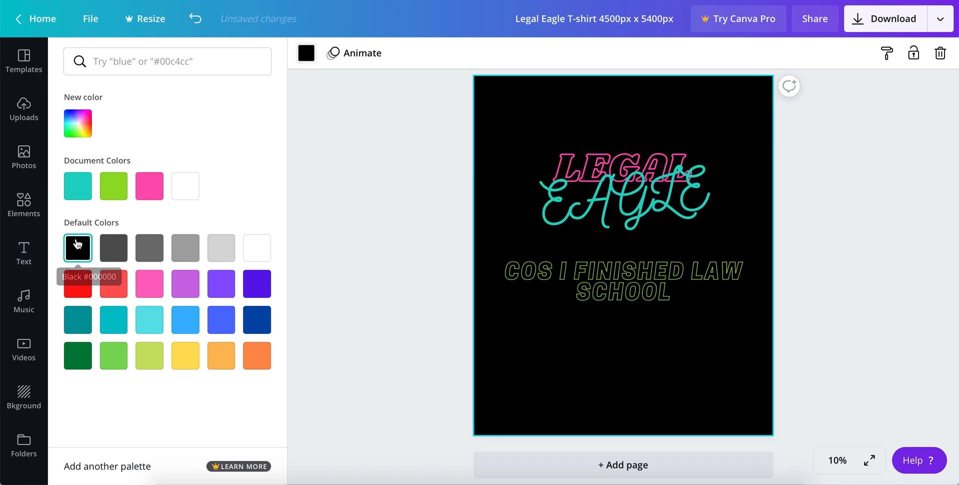
pyautogui.click(362, 226)
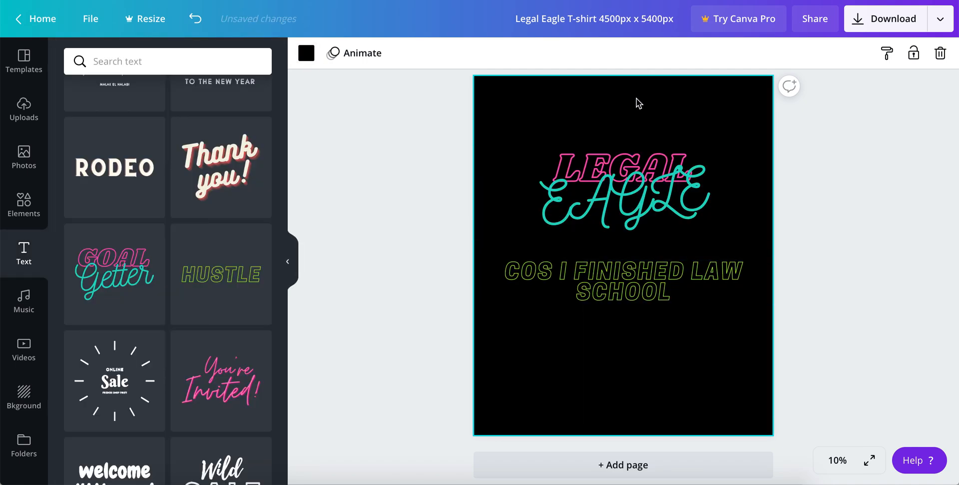
pyautogui.click(802, 172)
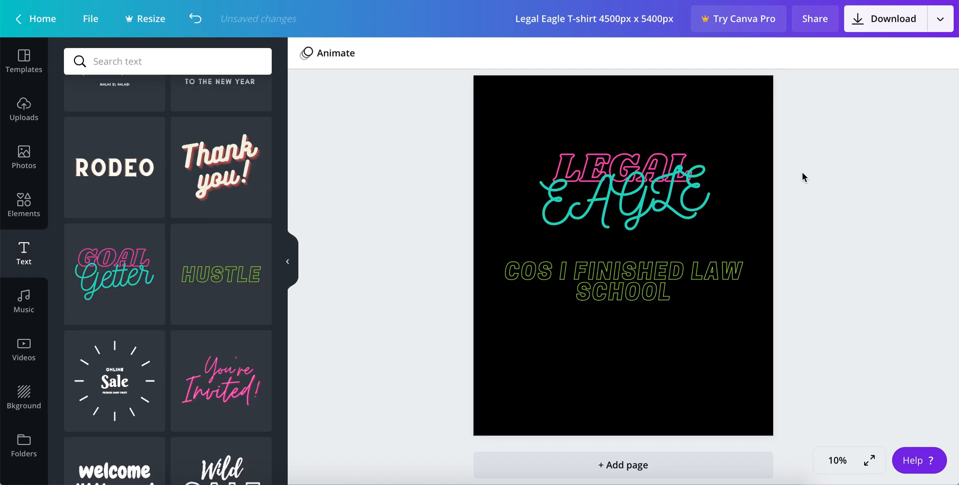
pyautogui.click(645, 201)
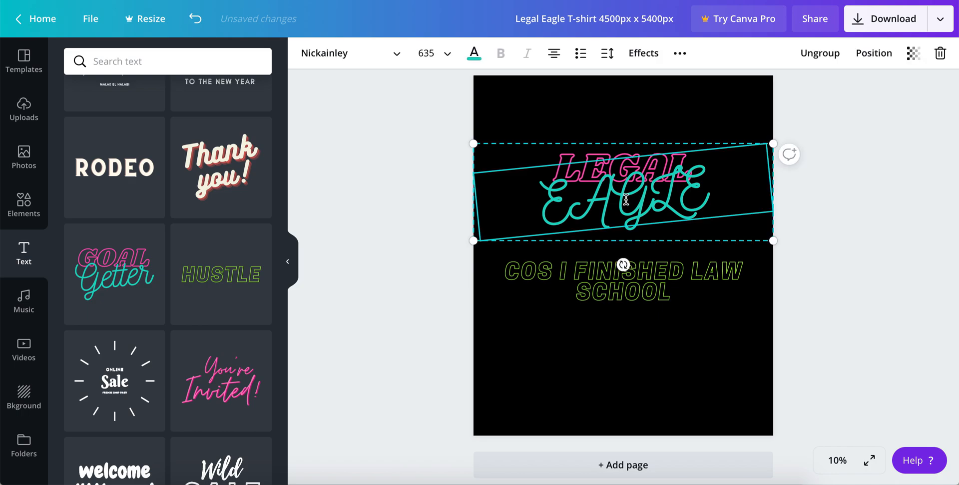
pyautogui.click(859, 218)
# Step: Browse the popular and English fonts for an alternative typeface for the COS I FINISHED LAW SCHOOL text
pyautogui.click(620, 280)
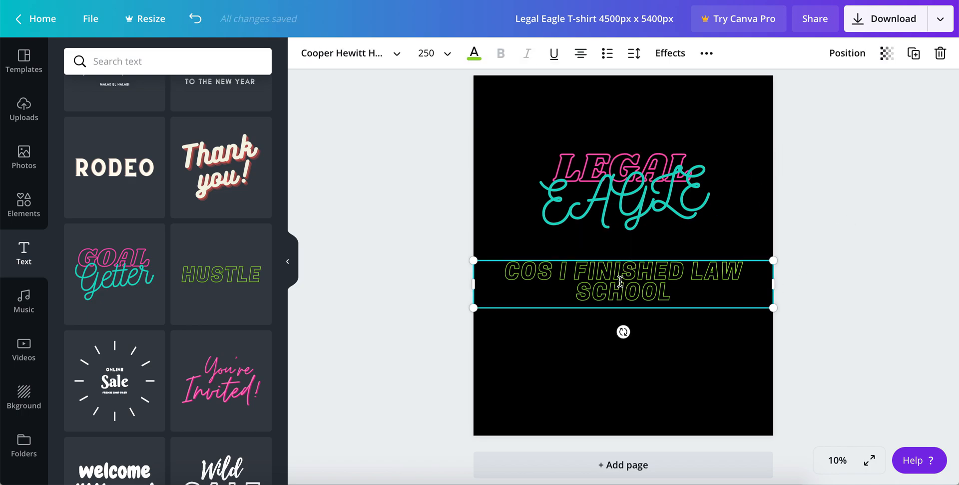
pyautogui.click(356, 49)
pyautogui.scroll(-5, 100, 282)
pyautogui.scroll(-20, 101, 284)
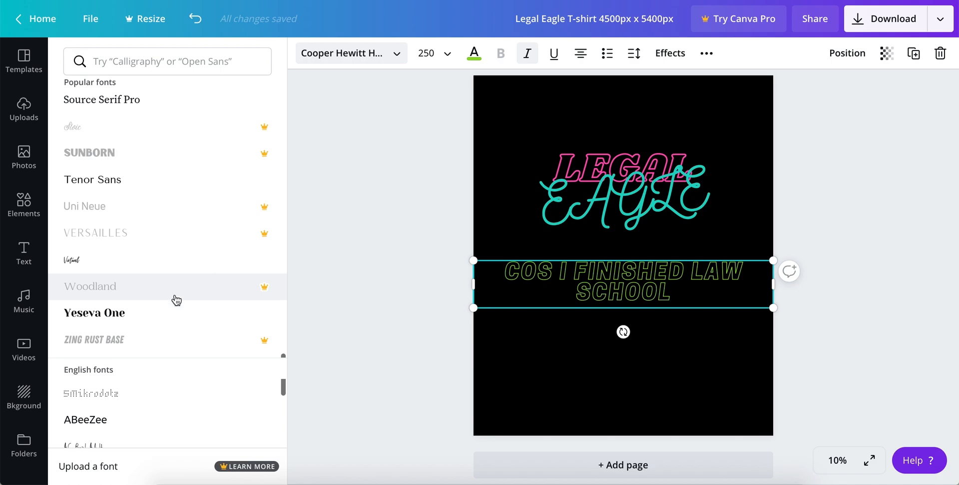
pyautogui.scroll(-10, 176, 298)
pyautogui.scroll(-1, 175, 298)
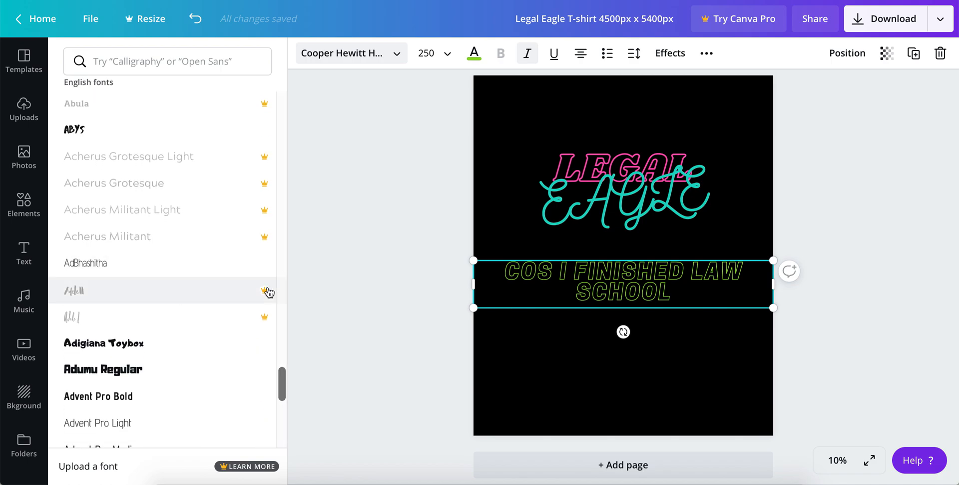
pyautogui.scroll(-10, 184, 306)
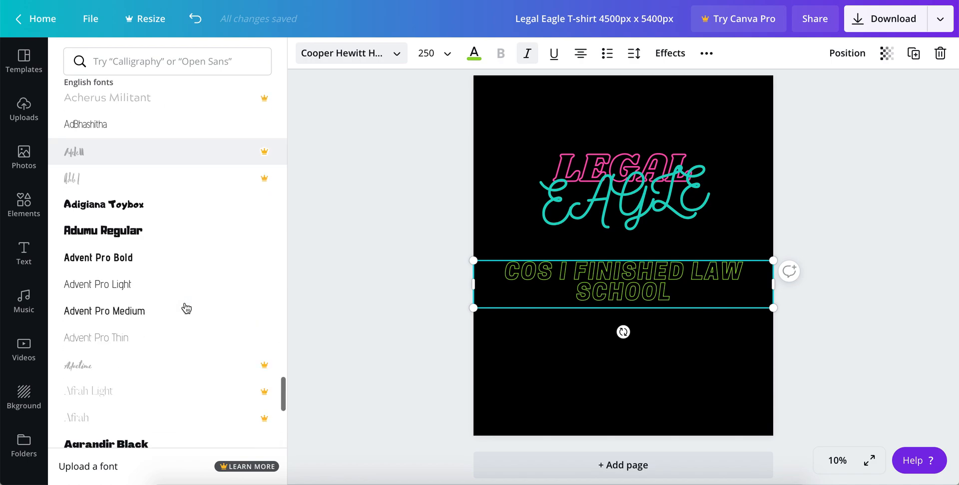
pyautogui.scroll(-15, 175, 295)
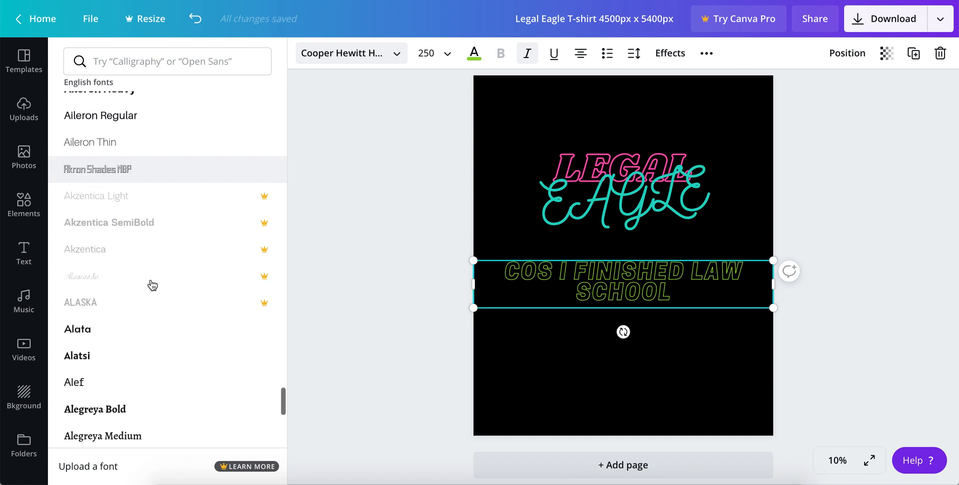
pyautogui.scroll(-9, 116, 352)
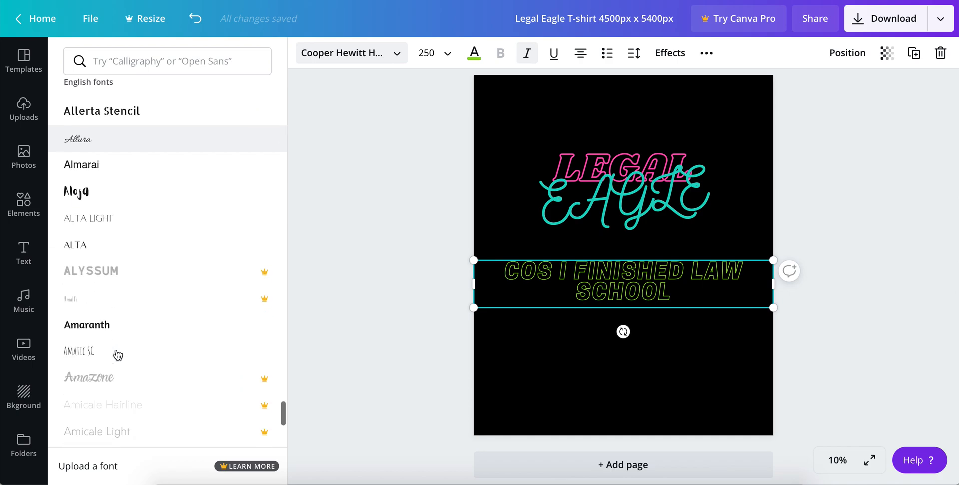
pyautogui.press('Escape')
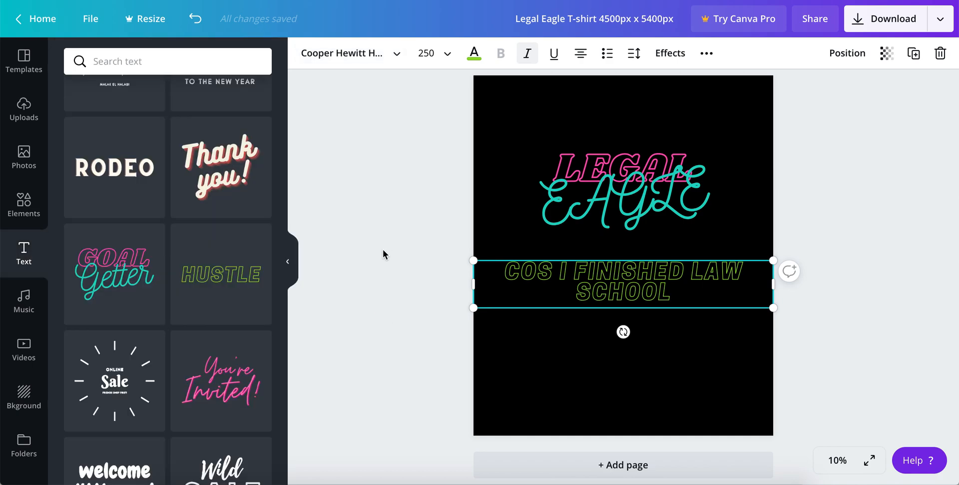
pyautogui.click(808, 207)
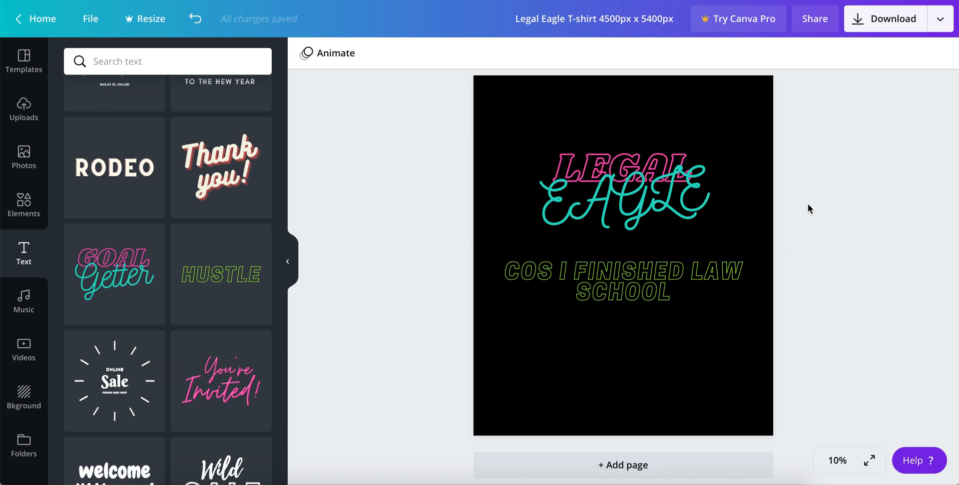